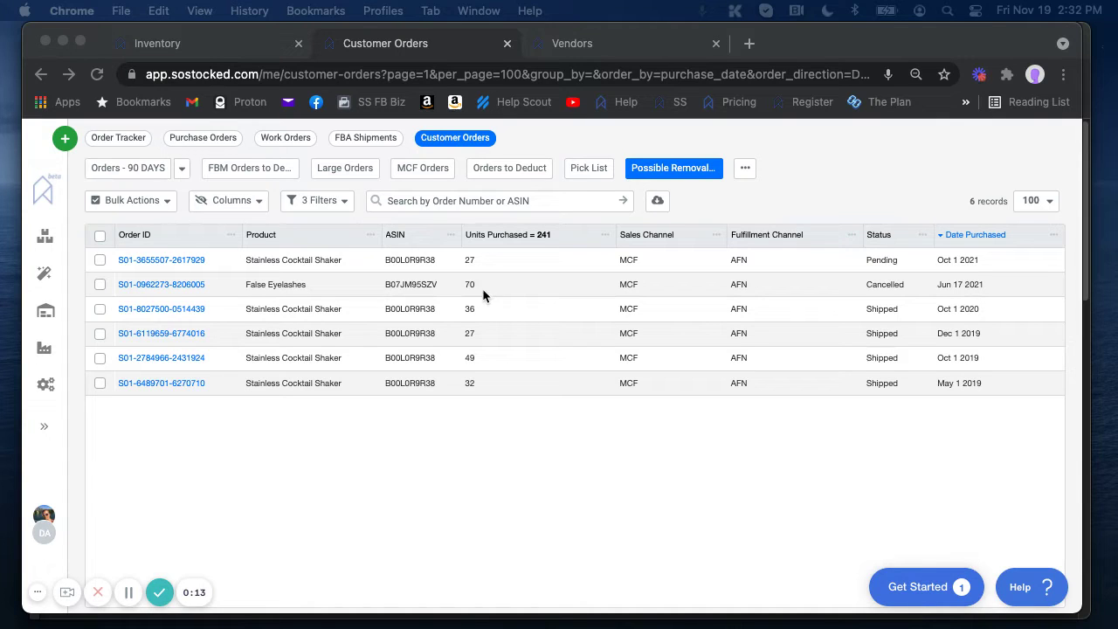
Step: Review the unit quantity, sales channel and disabled filters of the Possible Removal Orders view
left_click(44, 245)
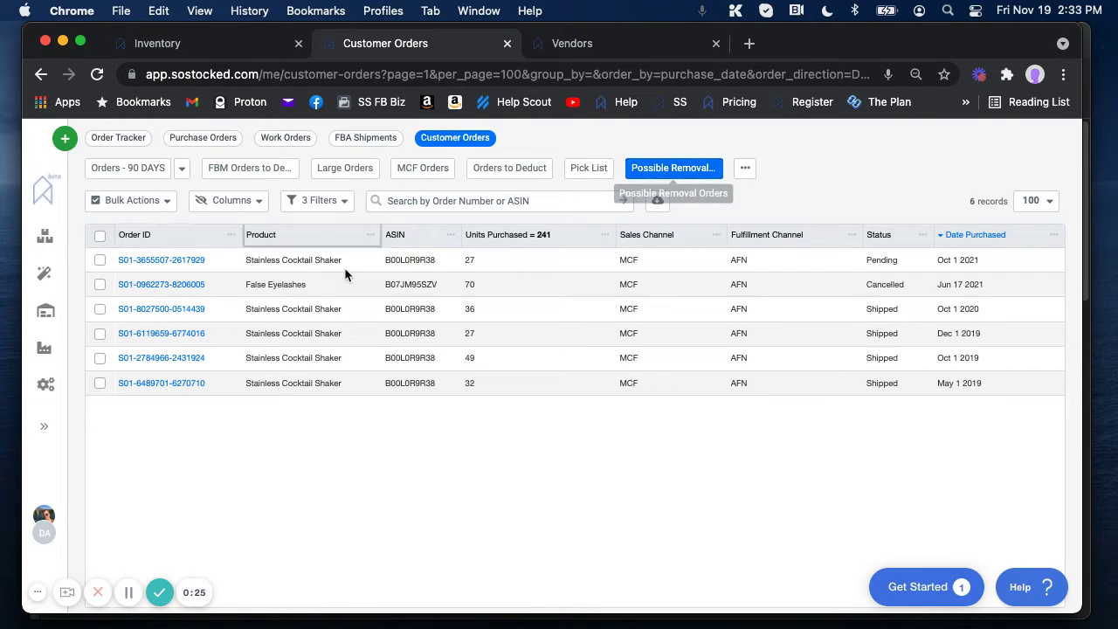
left_click(325, 204)
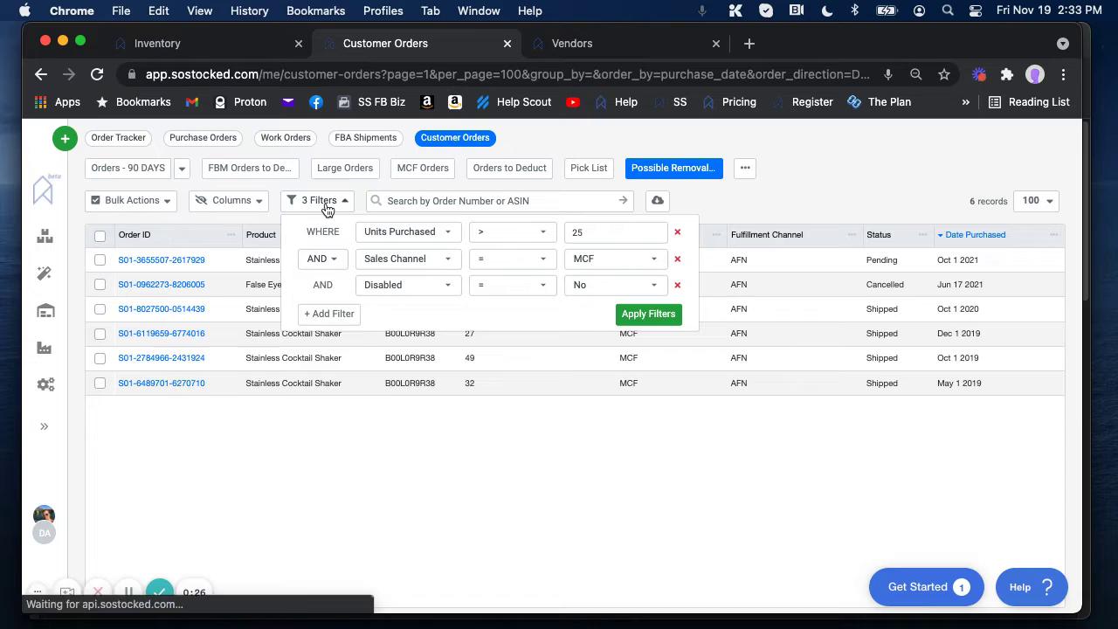
left_click(597, 230)
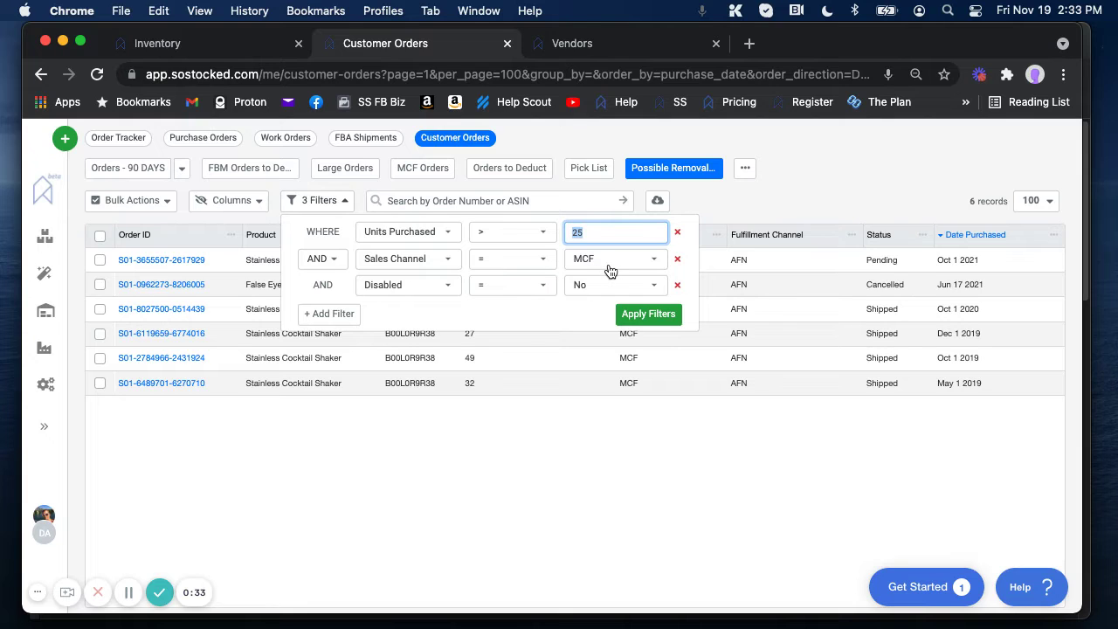
left_click(781, 194)
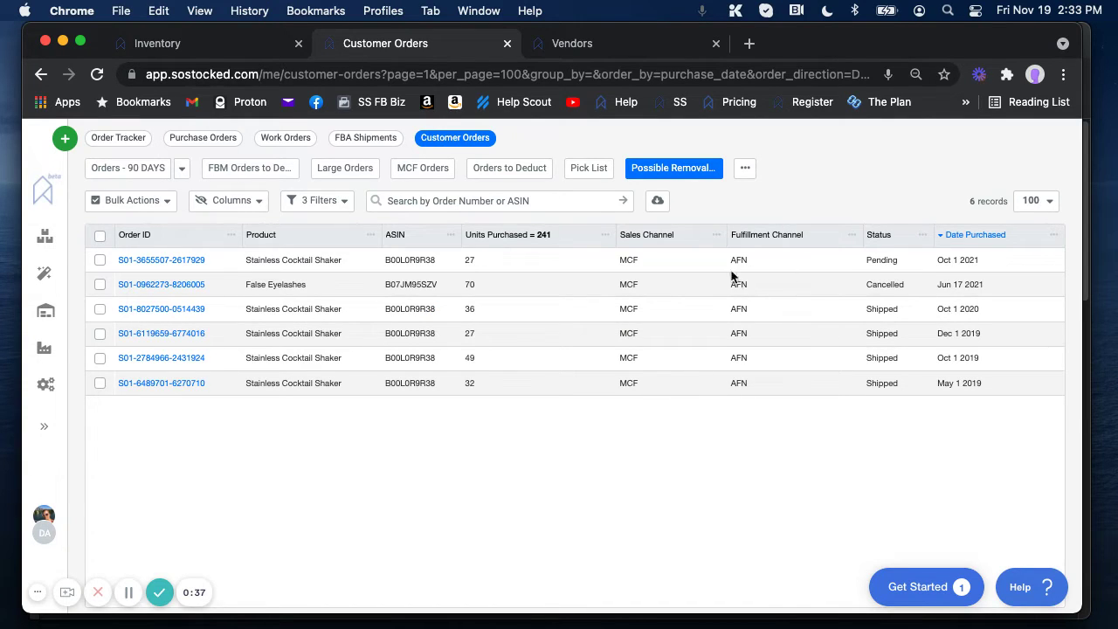
left_click(306, 202)
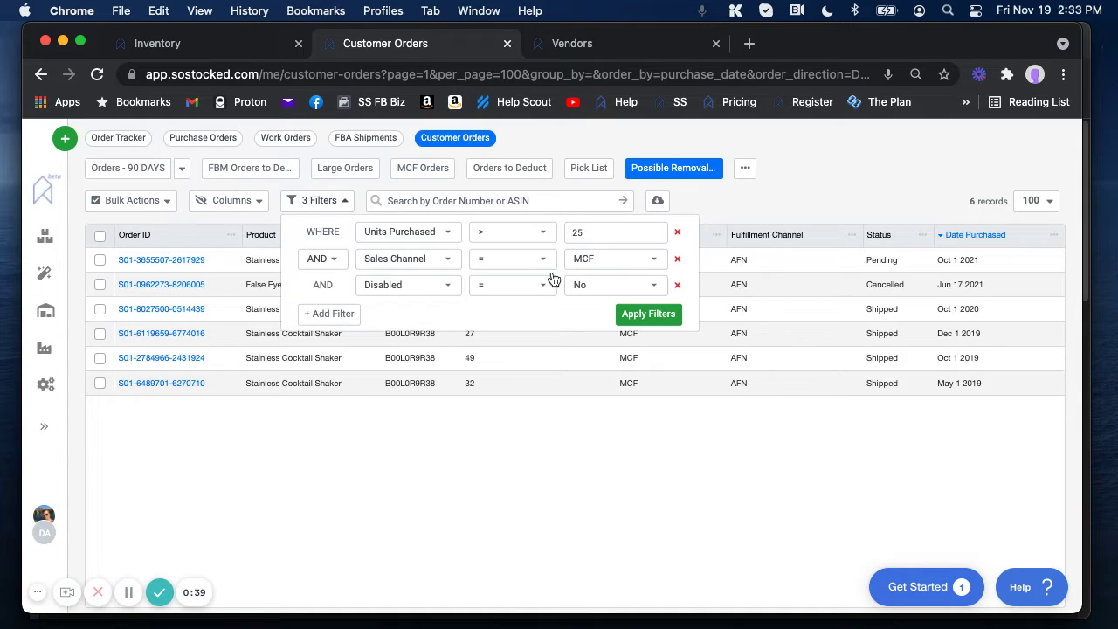
left_click(840, 190)
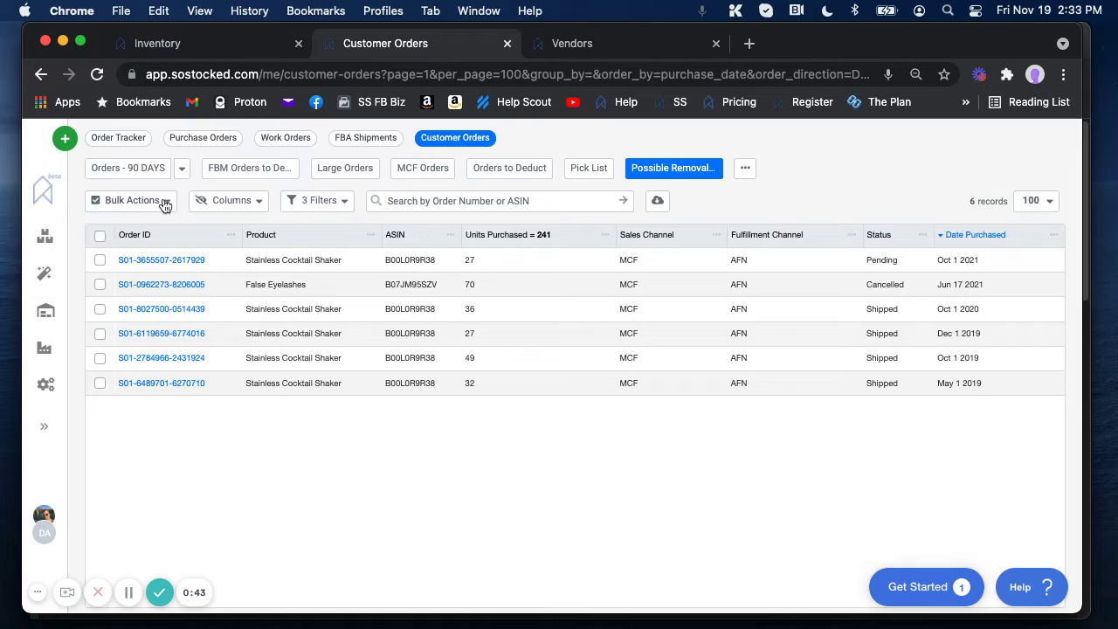
Step: Select all listed customer orders, view the available bulk actions, and clear the selection
left_click(101, 237)
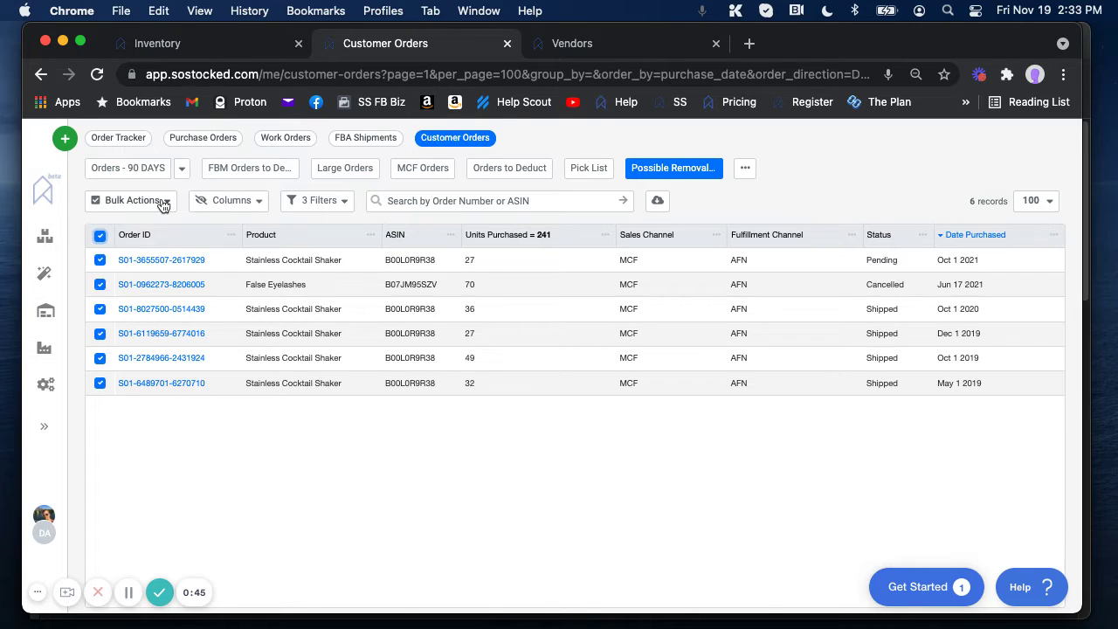
left_click(160, 203)
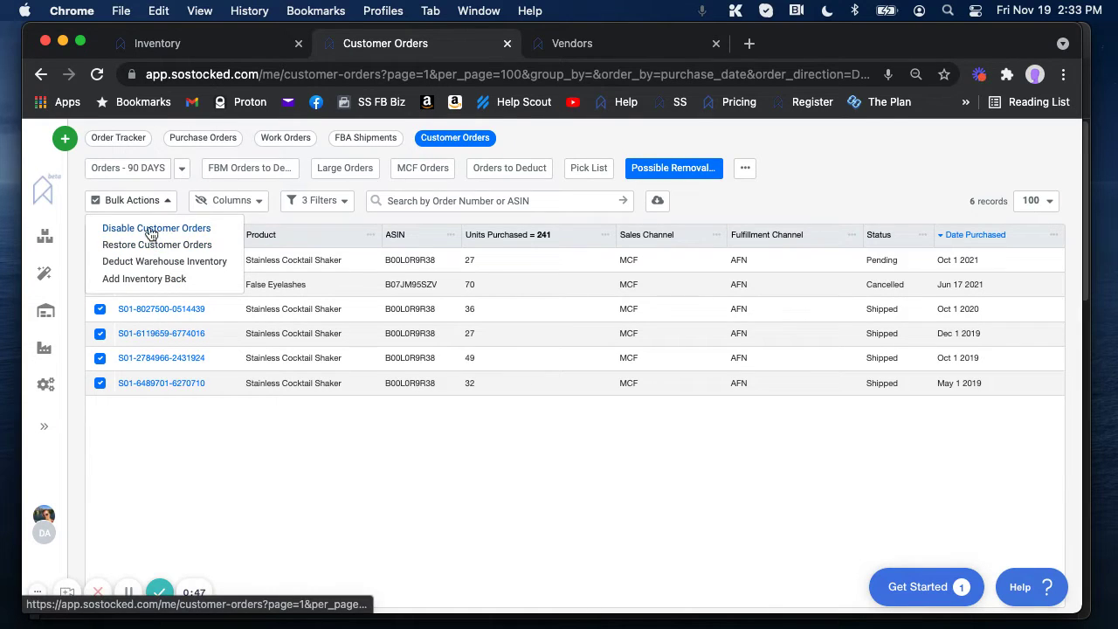
left_click(840, 190)
left_click(100, 237)
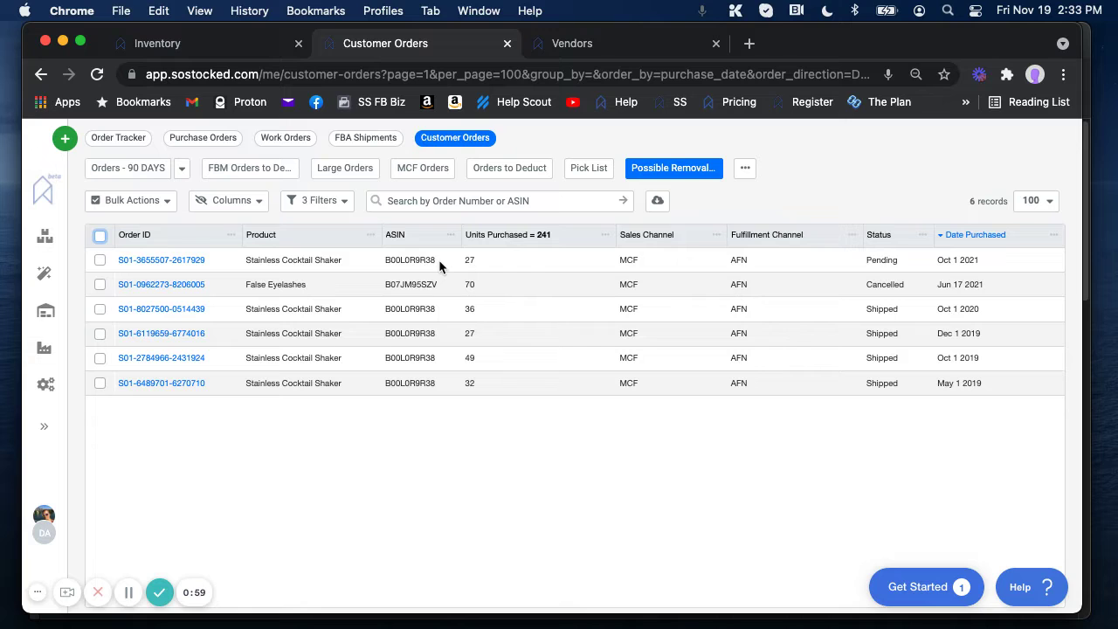
Step: Open the Forecast page in a separate browser tab and switch to it
right_click(46, 270)
left_click(92, 280)
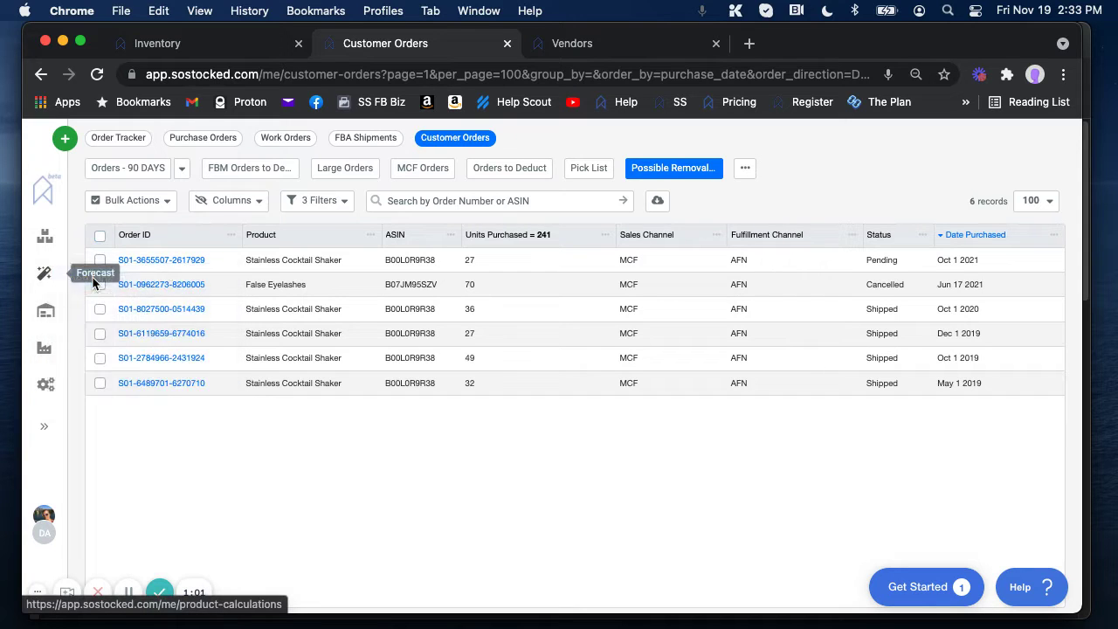
left_click(627, 46)
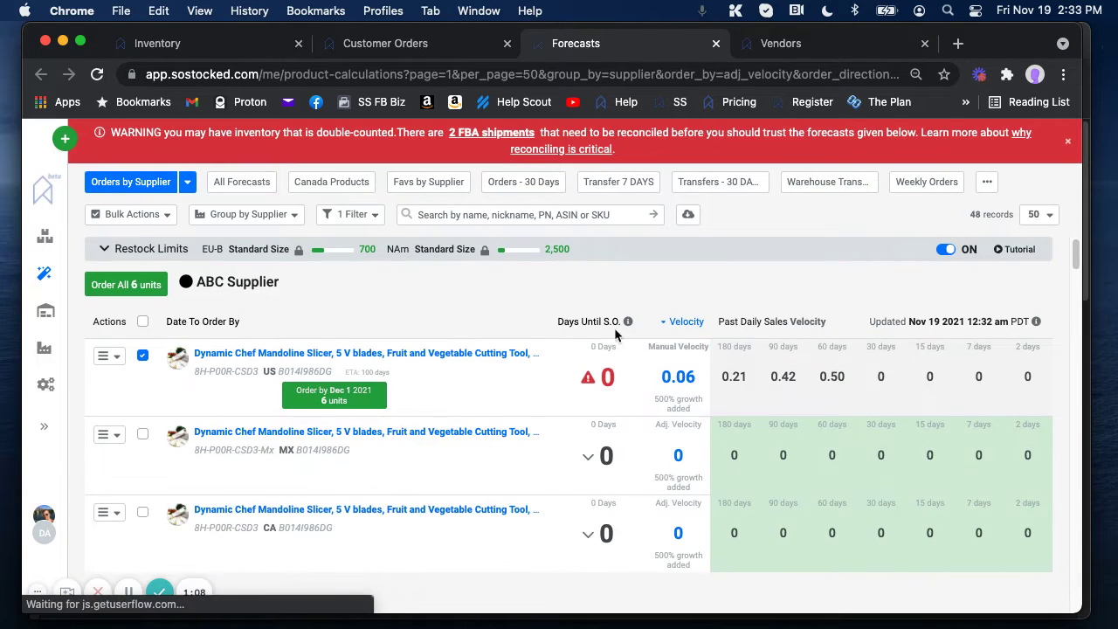
Step: Sort the product forecasts by velocity and examine the Stainless Cocktail Shaker's adjusted velocity
left_click(681, 323)
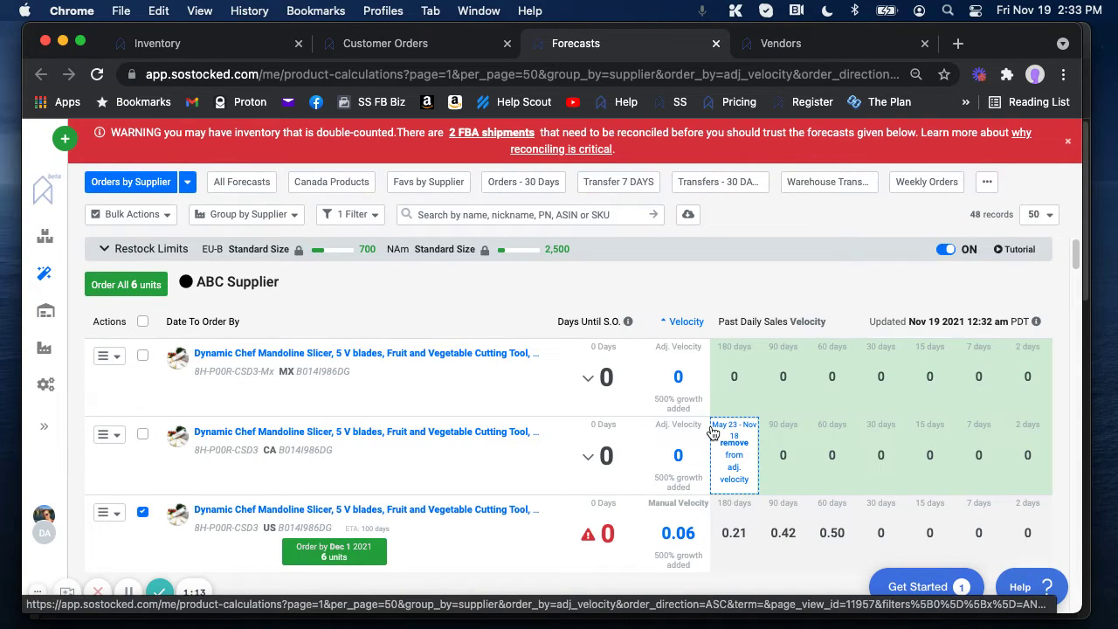
left_click(129, 592)
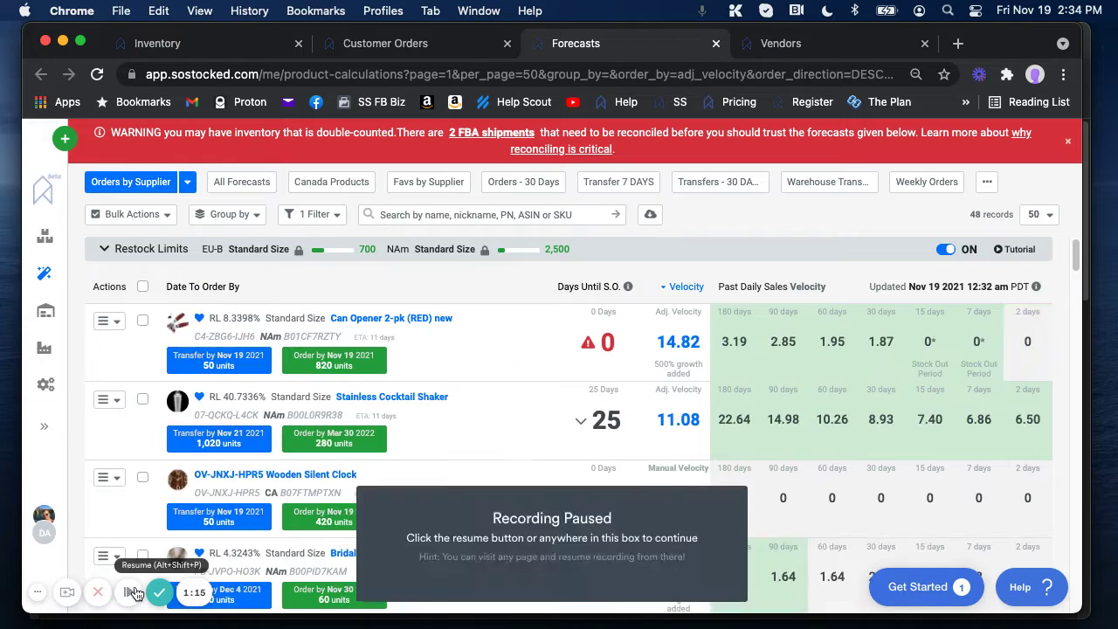
left_click(136, 593)
mouse_move(685, 414)
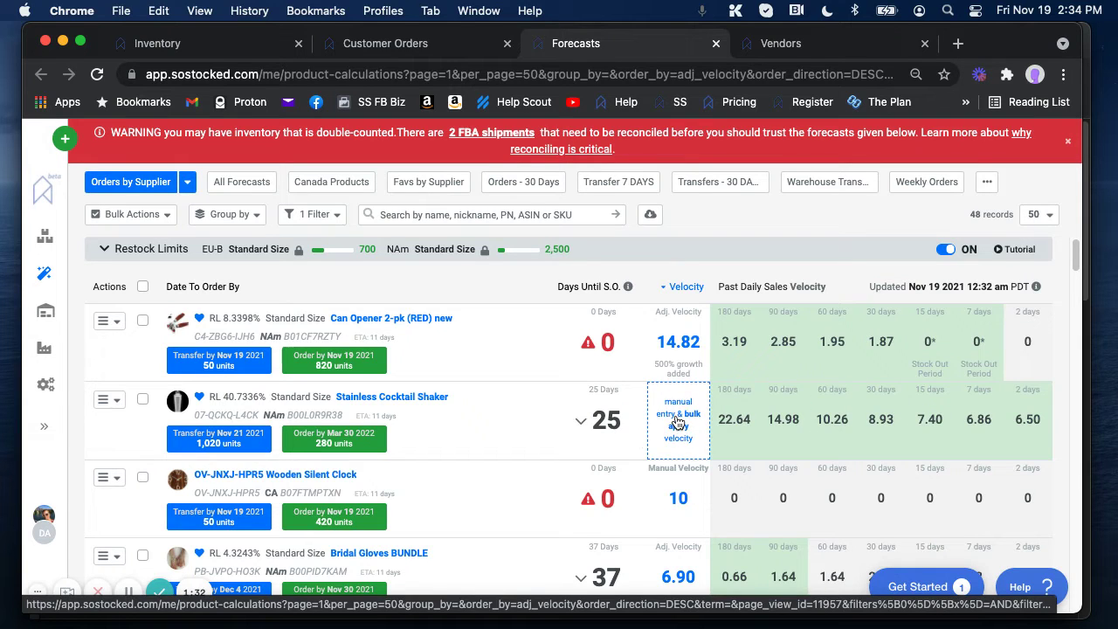
Step: Add a Date Purchased filter for the past 7 days to the Possible Removal Orders view, without applying it
left_click(412, 45)
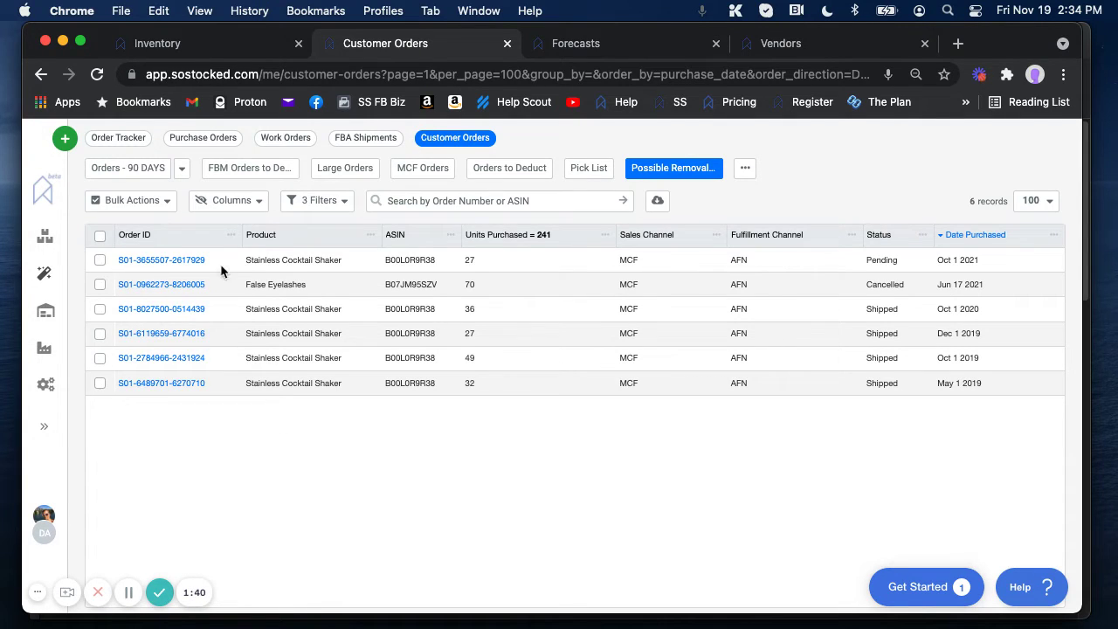
left_click(318, 202)
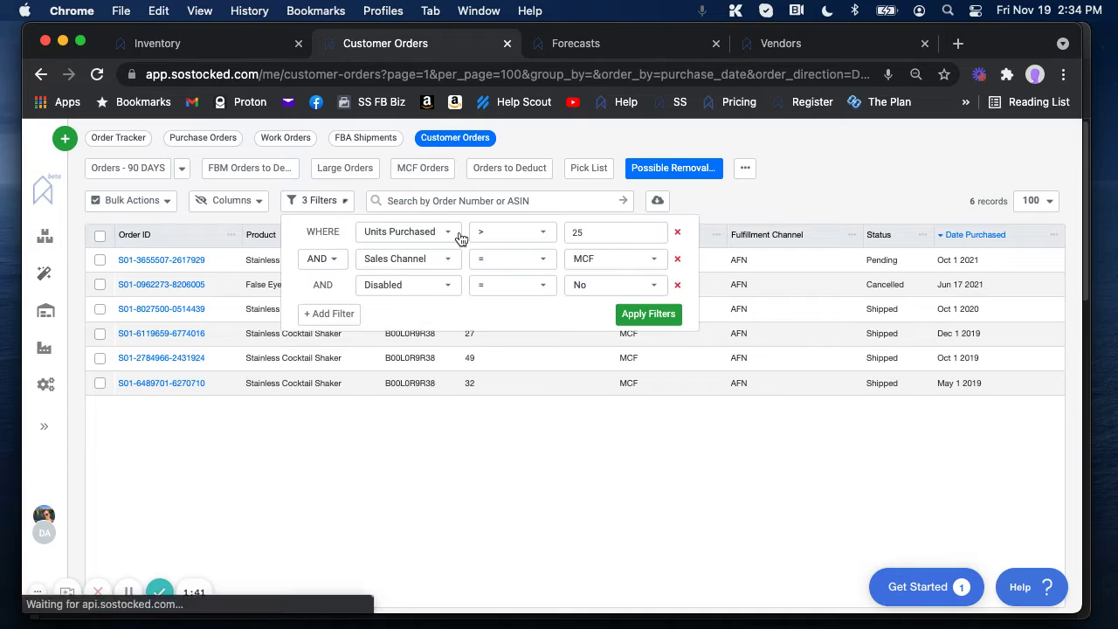
left_click(336, 313)
left_click(387, 316)
type("dat")
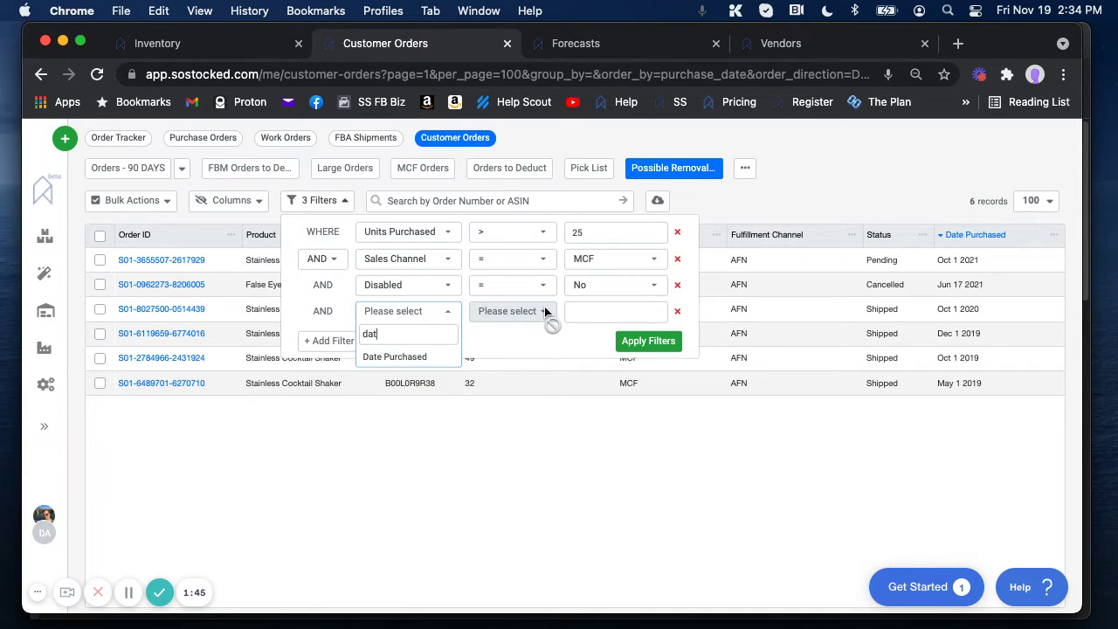
left_click(443, 356)
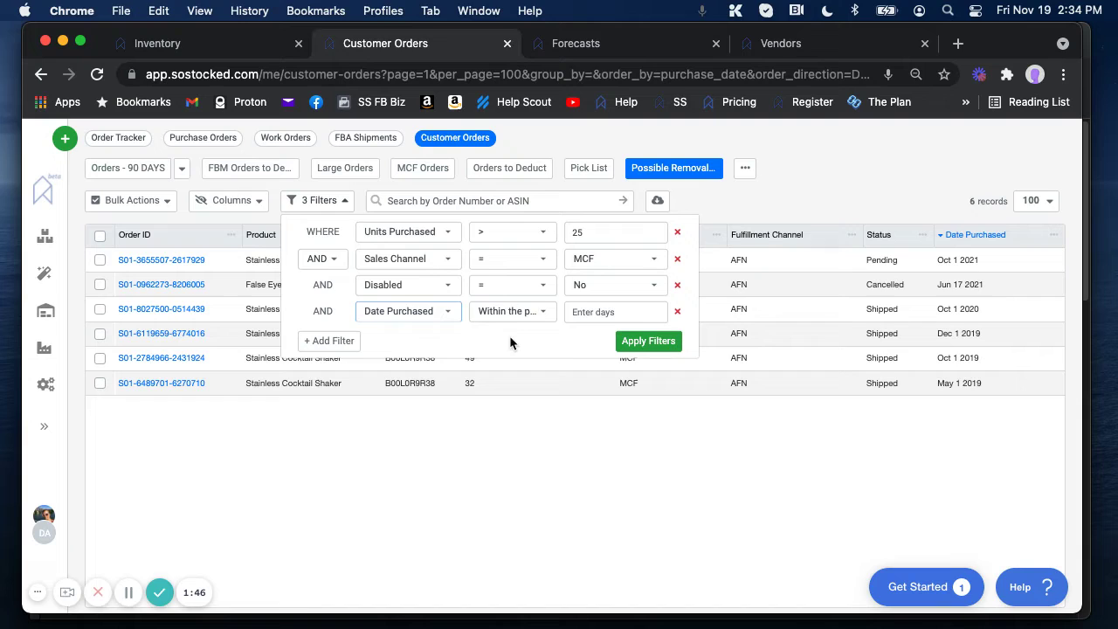
left_click(607, 312)
type("7")
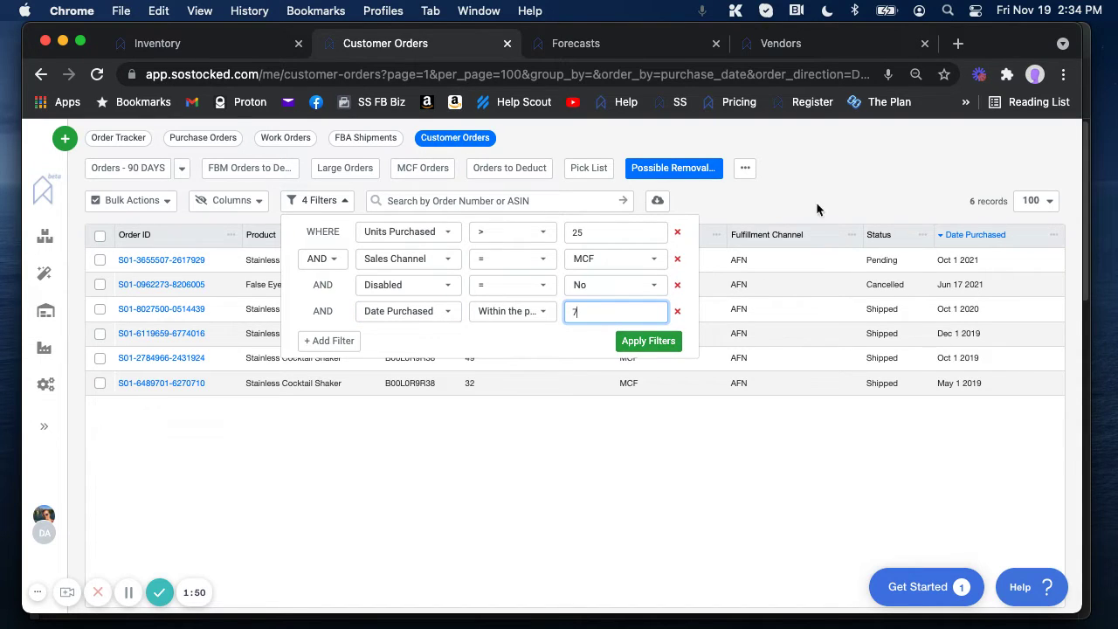
left_click(764, 211)
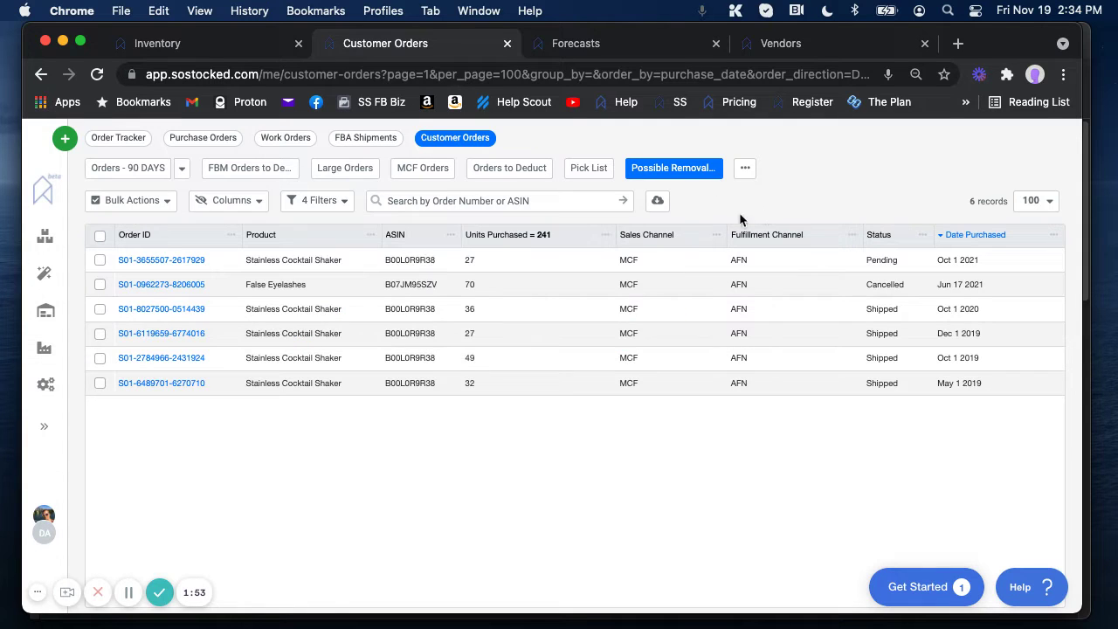
Step: Select the two most recently purchased orders, view the bulk action for disabling them, and highlight the first order's ID
left_click(99, 259)
left_click(99, 283)
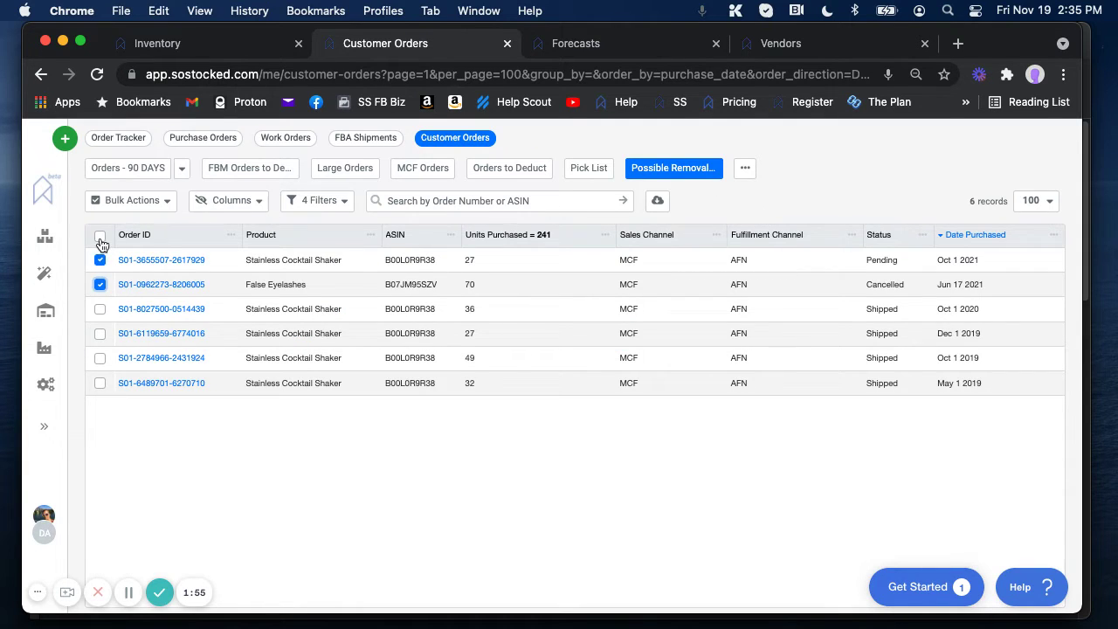
left_click(167, 200)
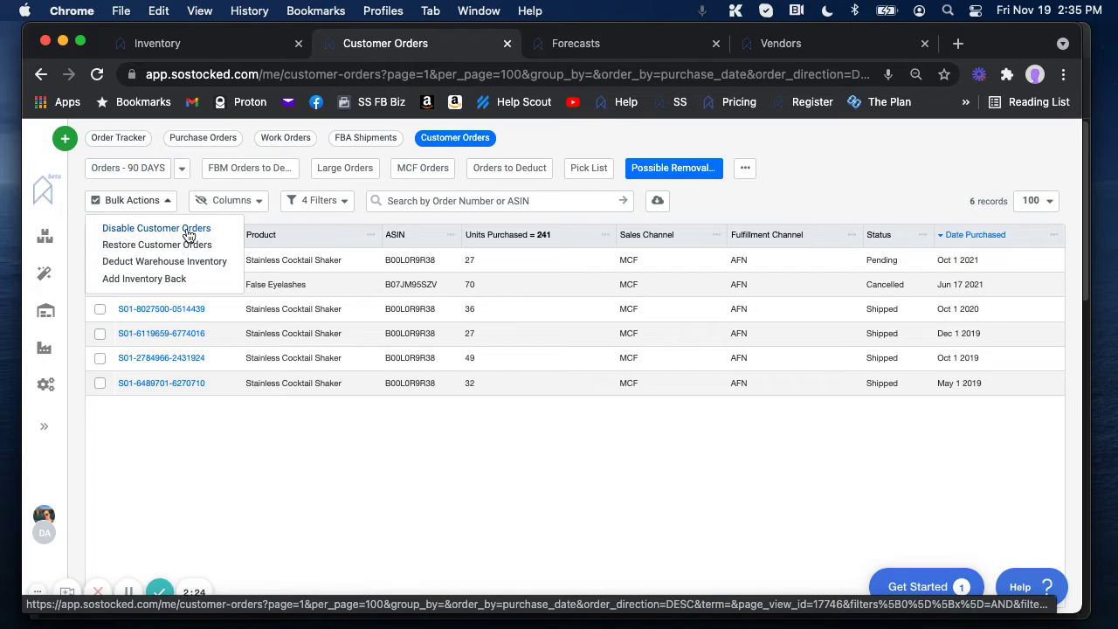
left_click(824, 204)
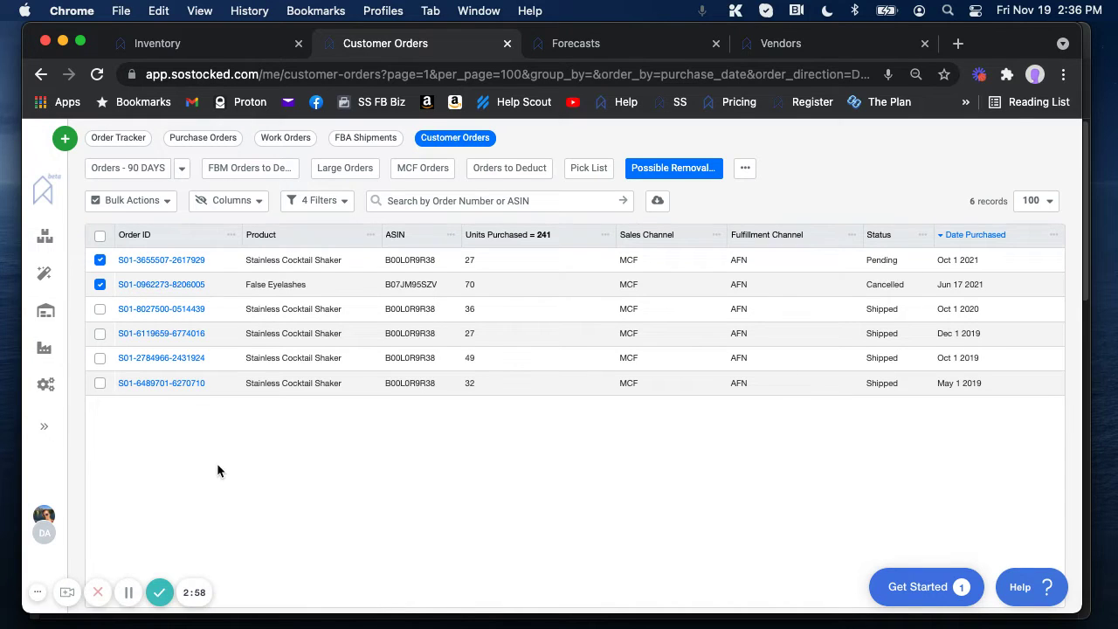
left_click_drag(220, 258, 105, 260)
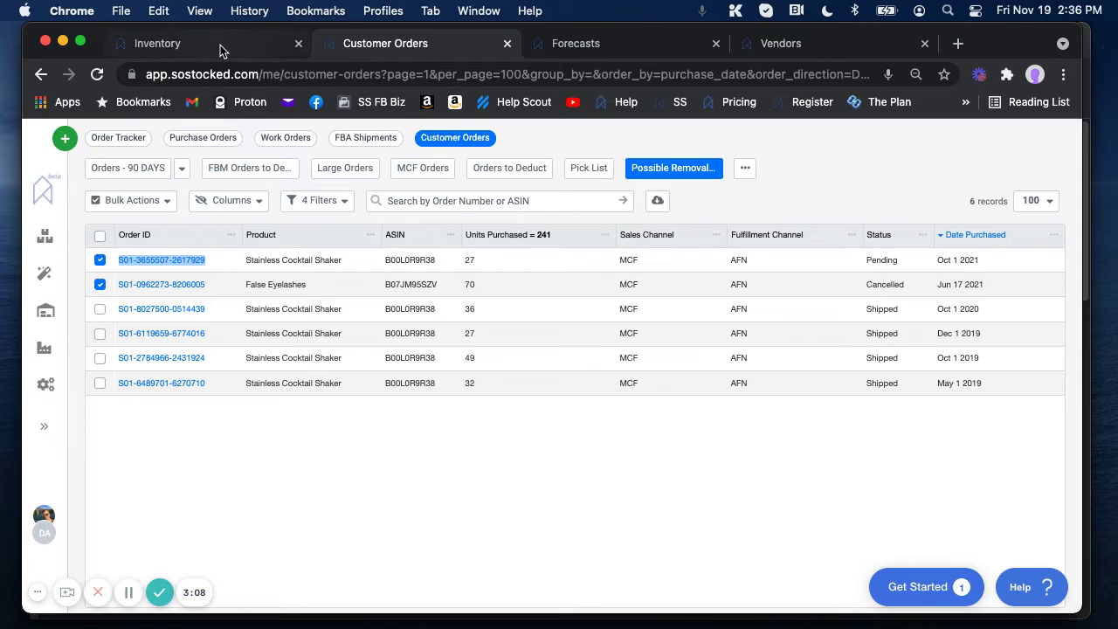
Step: Search the vendors for "Amazon" and open the Amazon Removal Orders vendor for editing
left_click(824, 43)
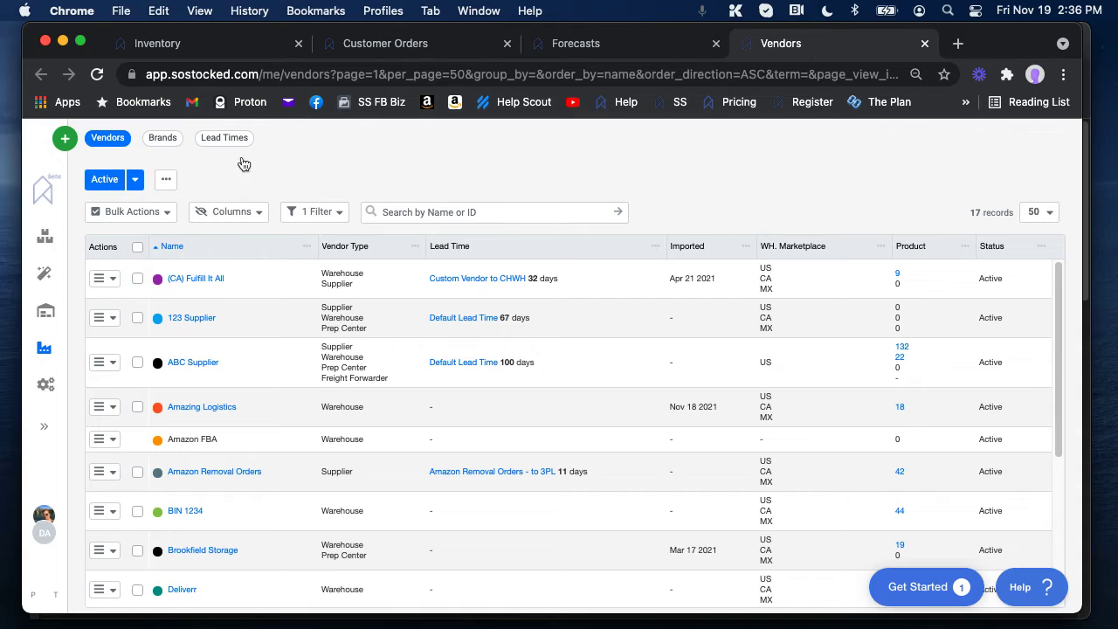
left_click(460, 210)
type("Am")
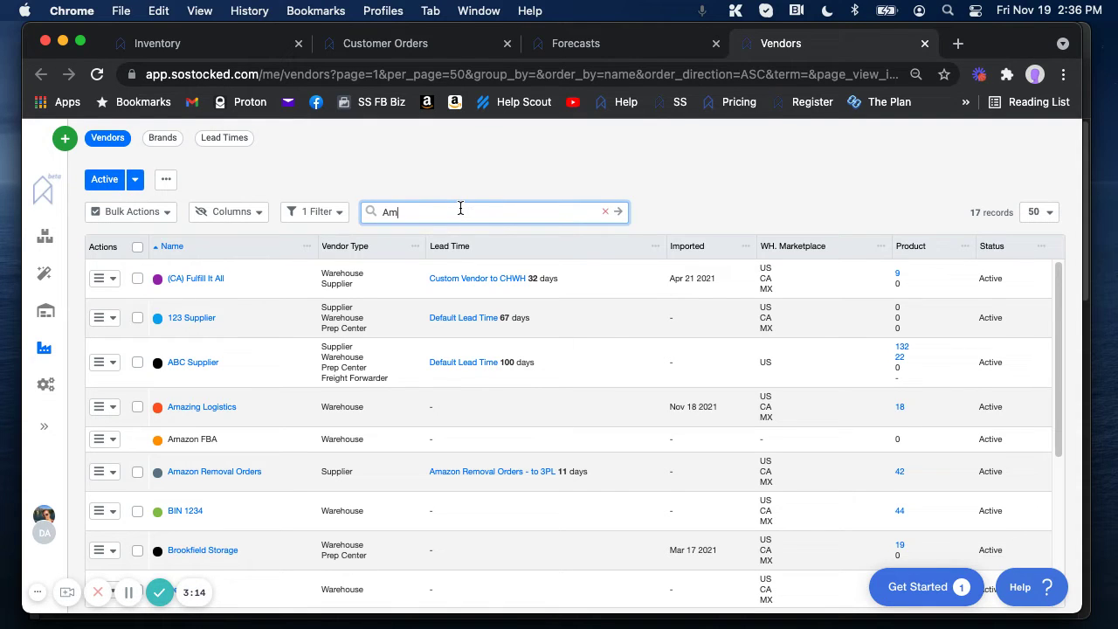
type("azon")
key("Return")
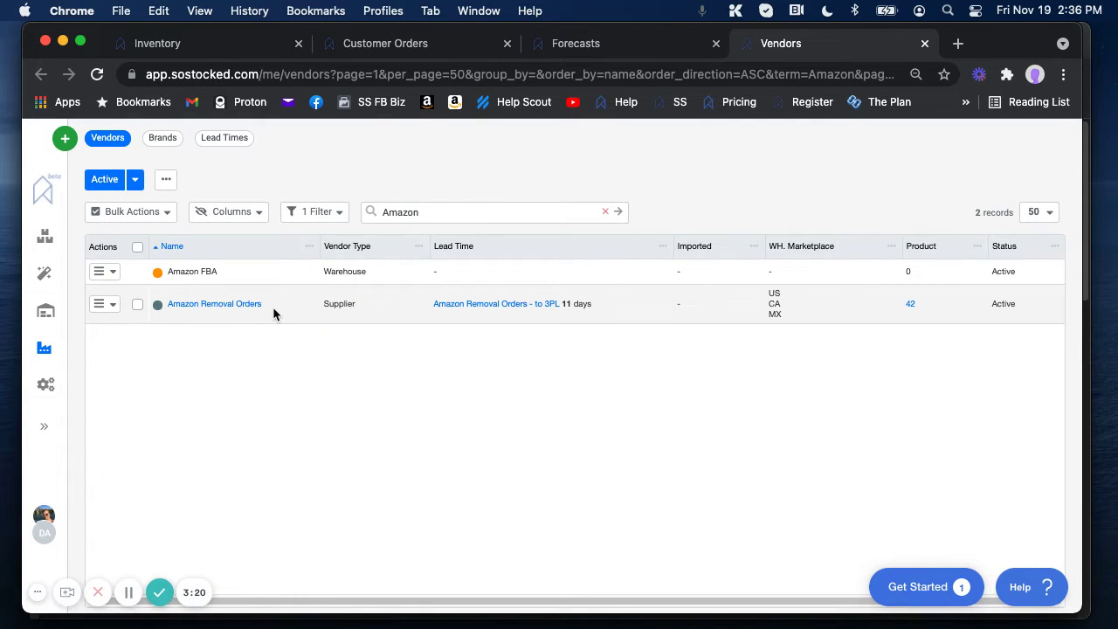
left_click(219, 307)
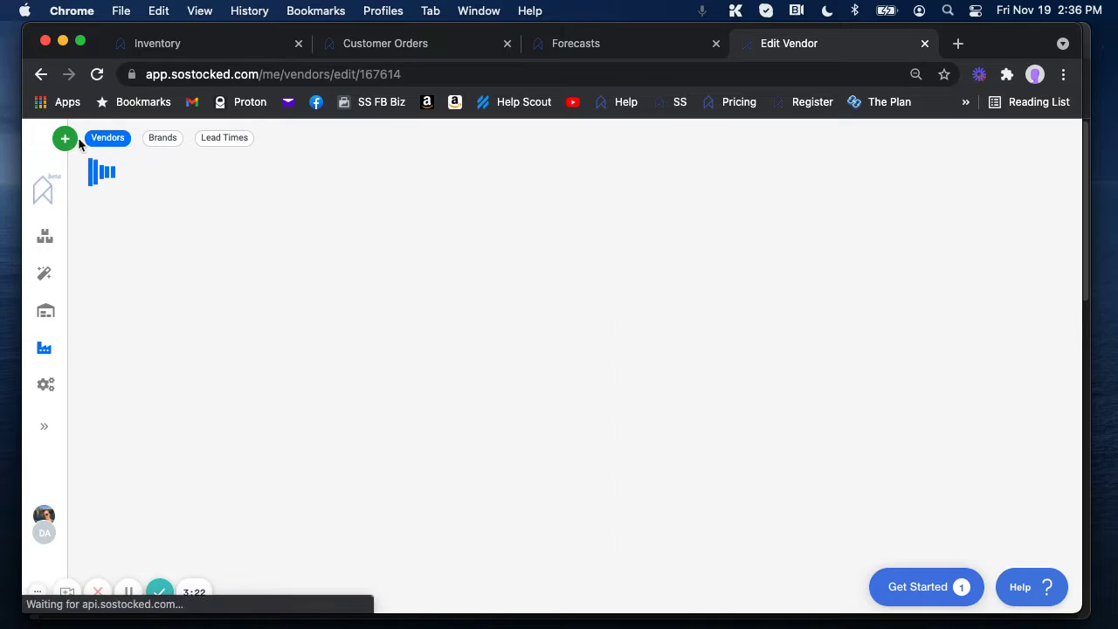
left_click(63, 141)
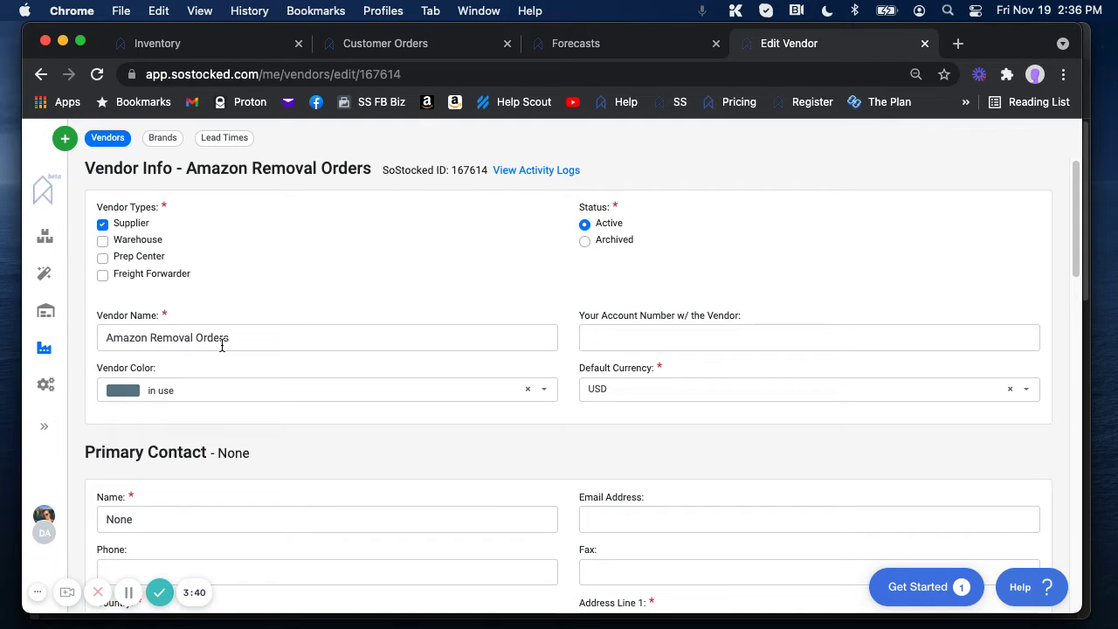
Step: Review the vendor's contact, blackout date and payment term sections, and inspect the stages and destination of its lead time
scroll(382, 312, "down", 3)
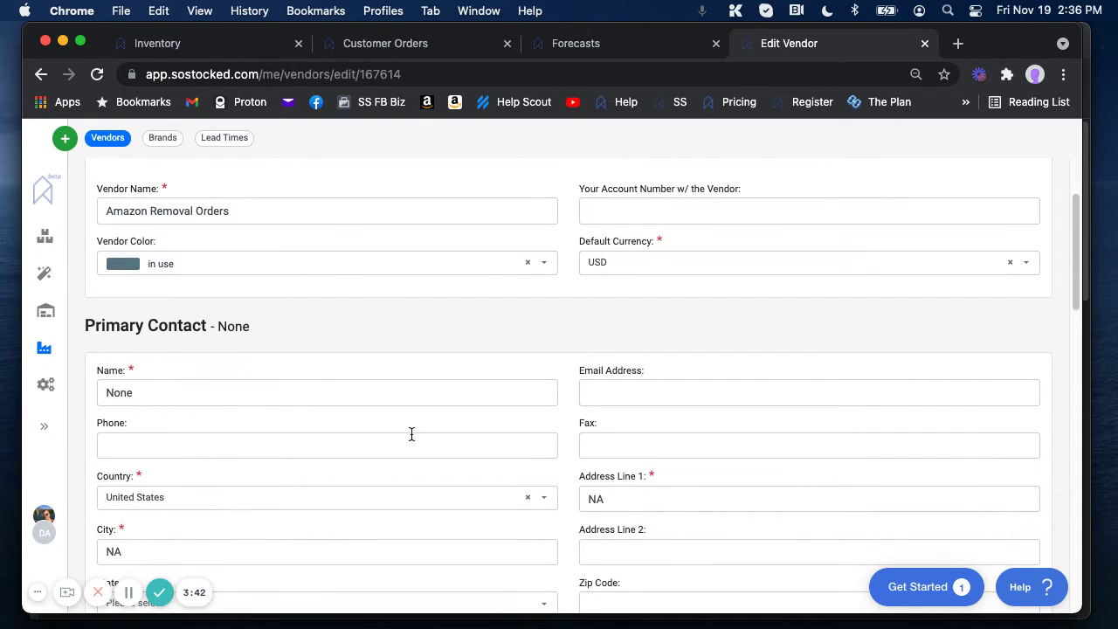
scroll(592, 469, "down", 3)
scroll(592, 470, "up", 5)
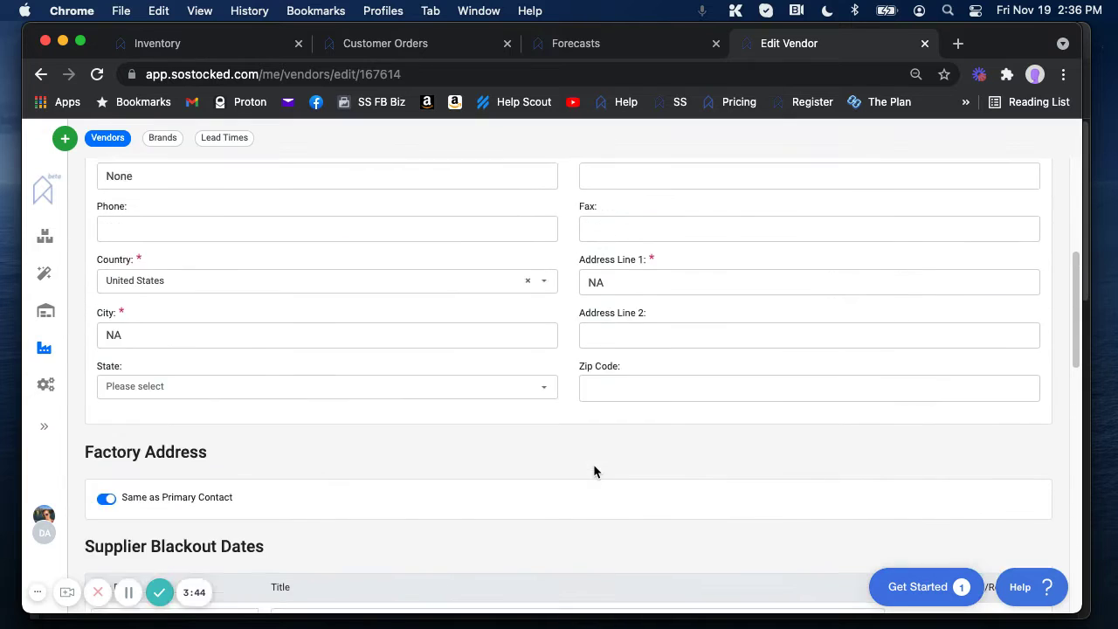
scroll(446, 381, "down", 10)
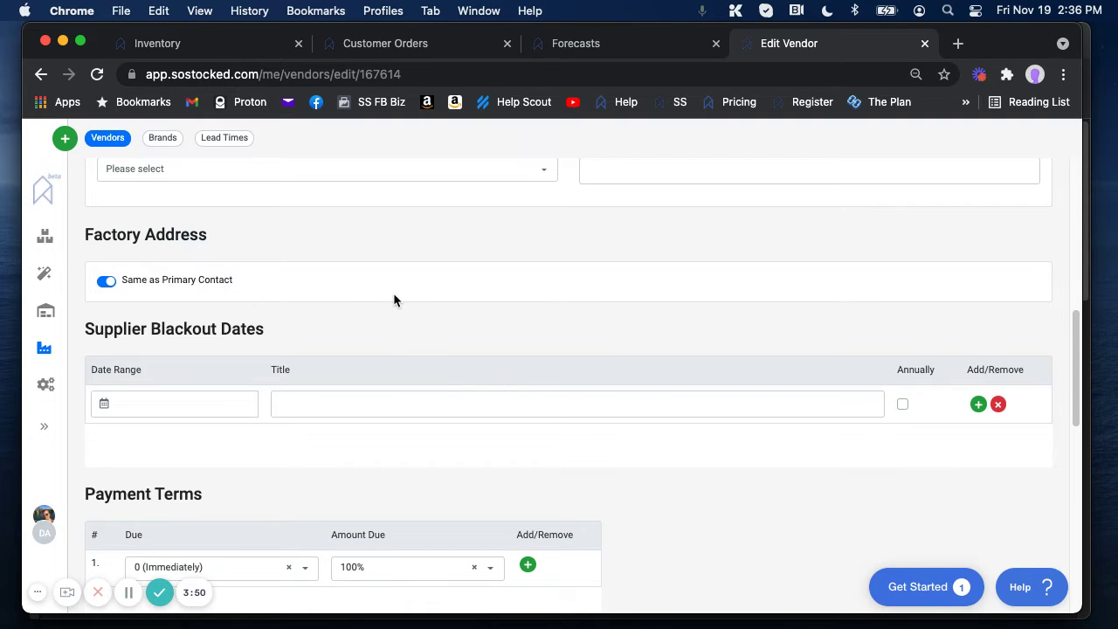
scroll(393, 300, "down", 5)
scroll(393, 299, "down", 2)
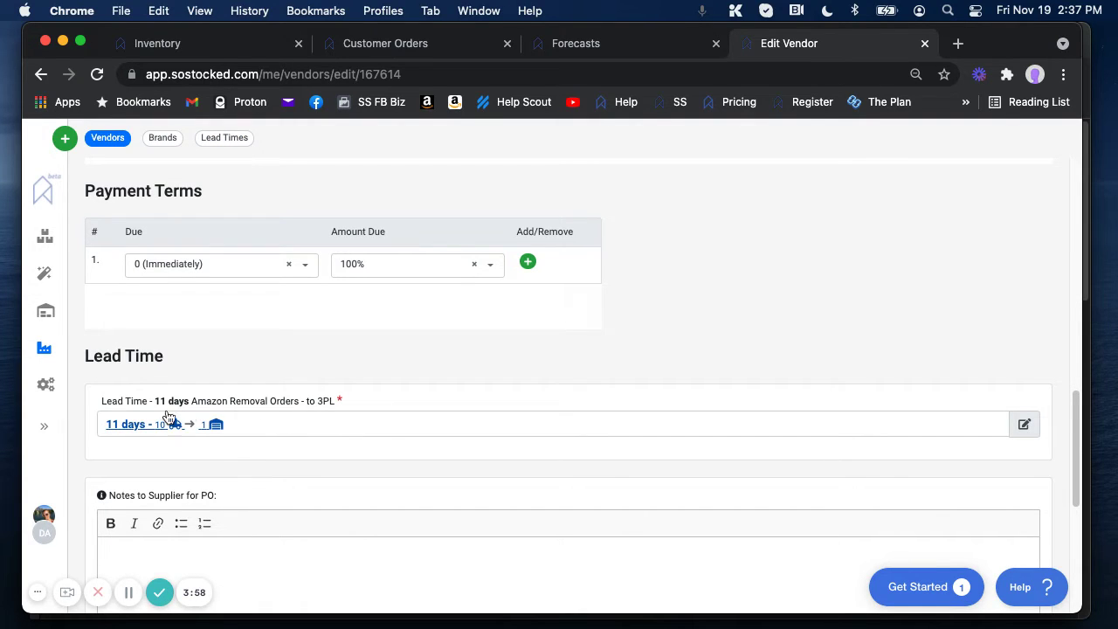
left_click(210, 428)
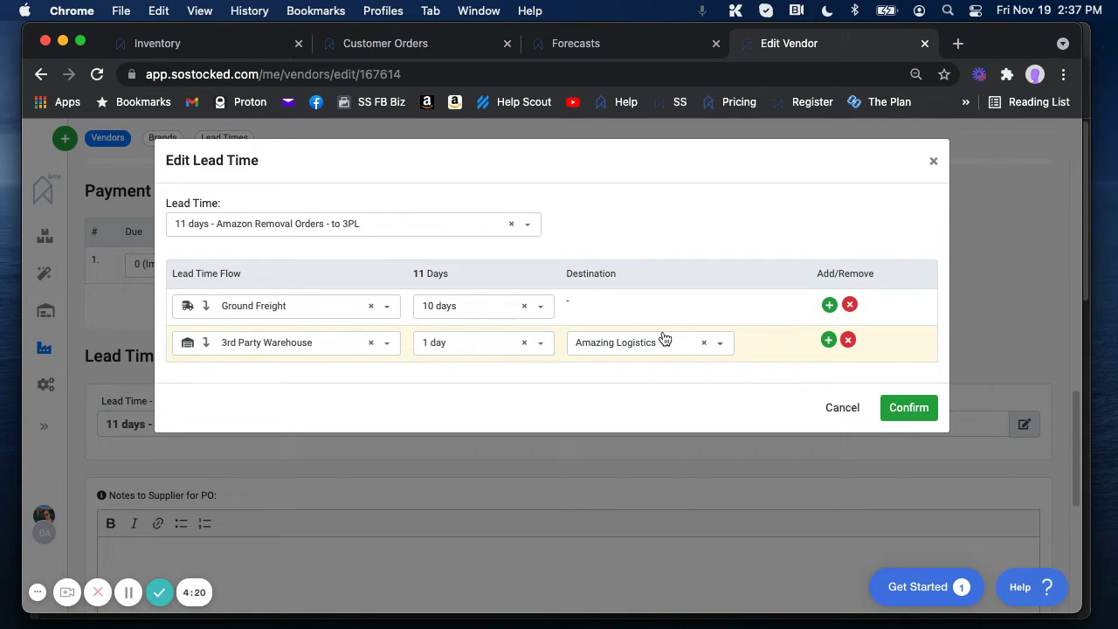
left_click(933, 161)
scroll(727, 386, "down", 1)
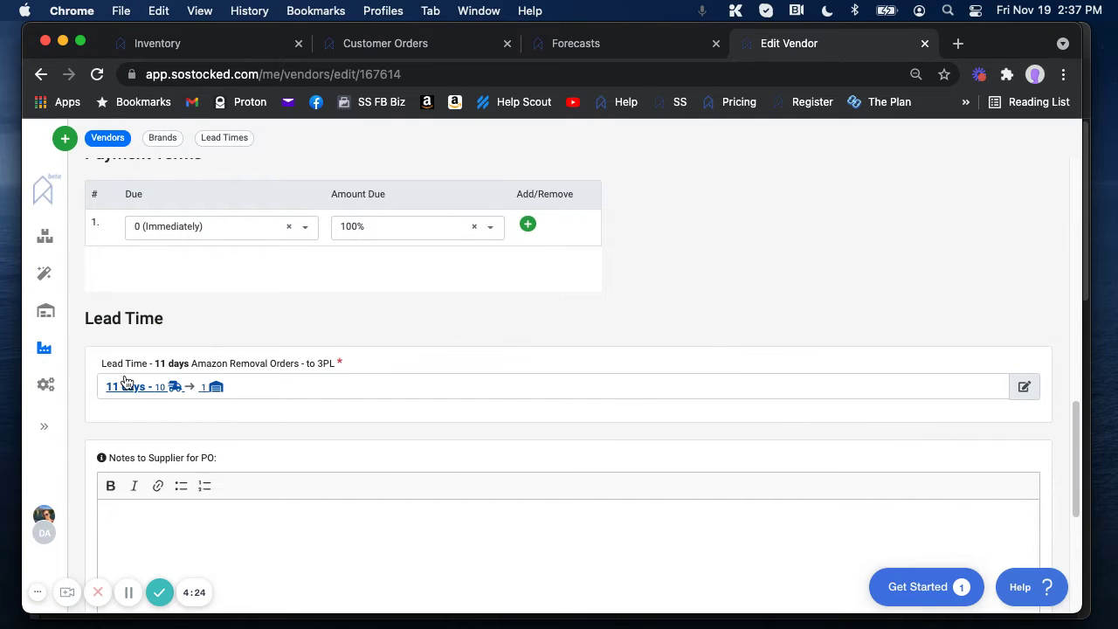
Step: Go to the inventory list, check its records-per-page options, and view the settings overview before returning to the inventory
scroll(275, 393, "up", 5)
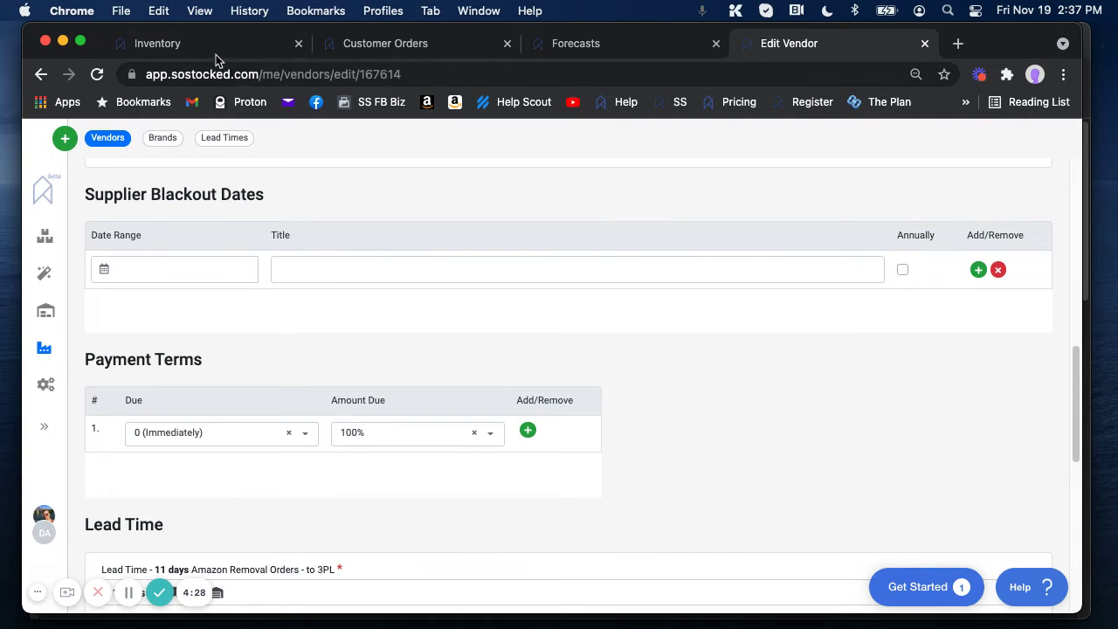
left_click(184, 50)
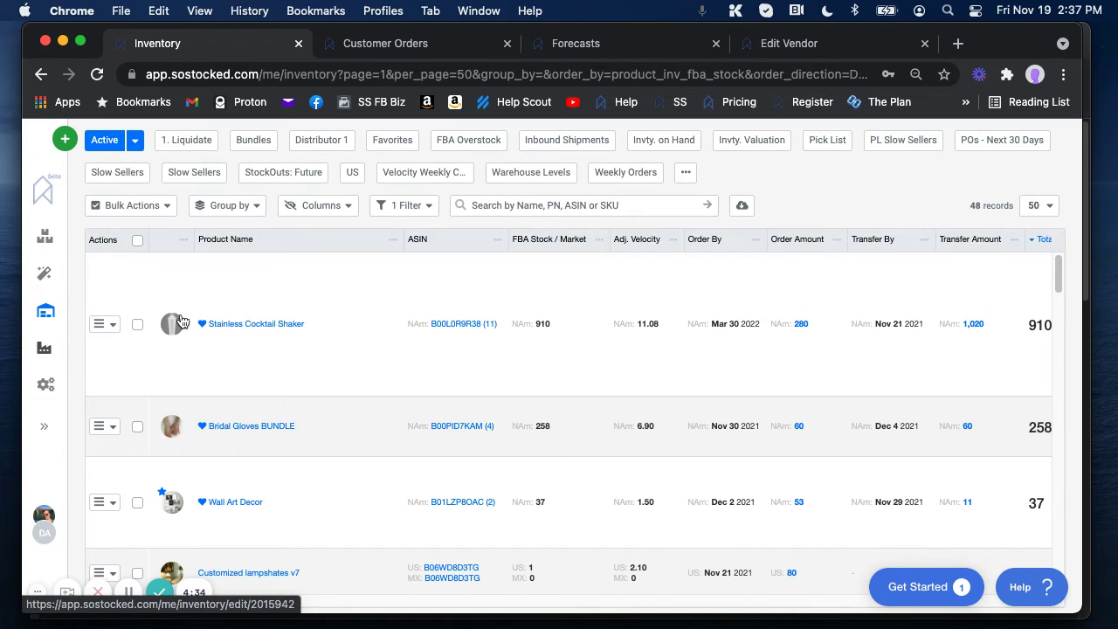
left_click(1048, 210)
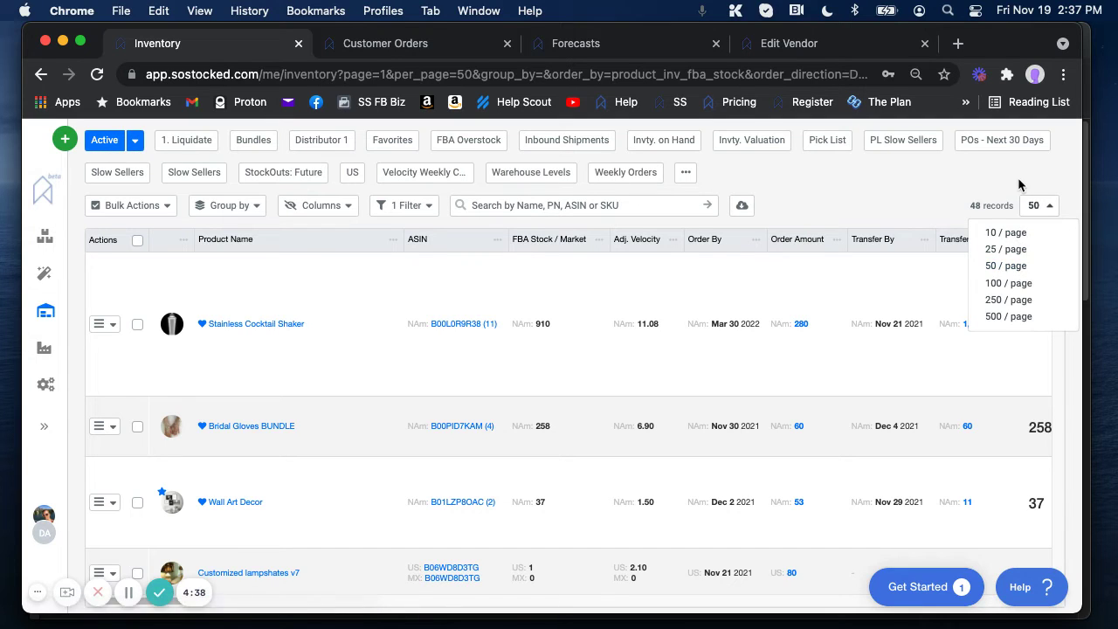
left_click(995, 211)
left_click(1040, 214)
left_click(1001, 183)
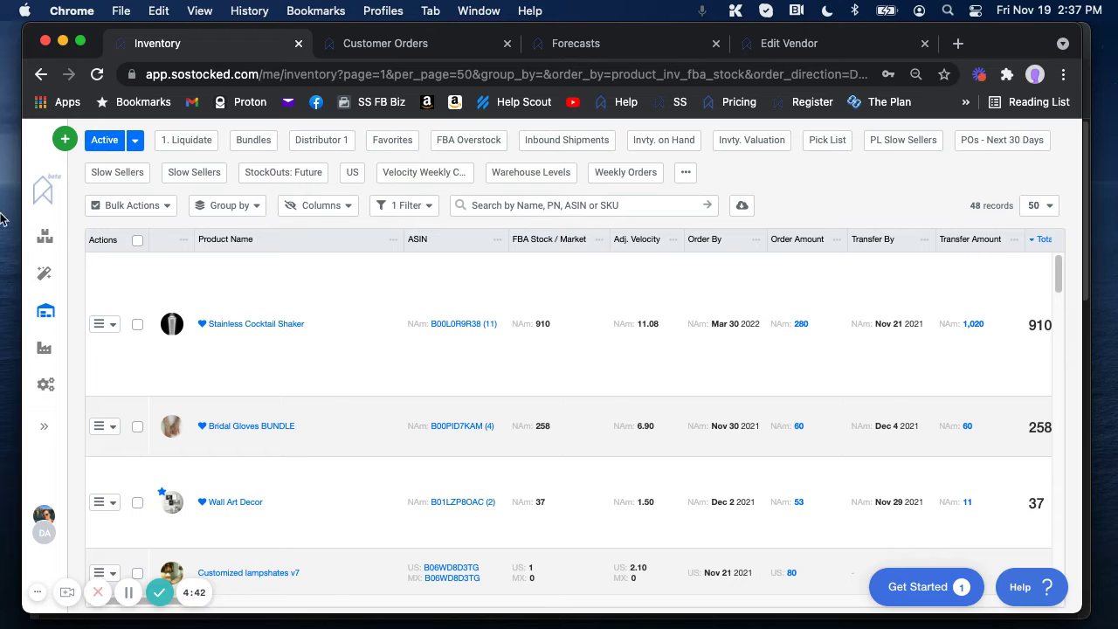
left_click(50, 385)
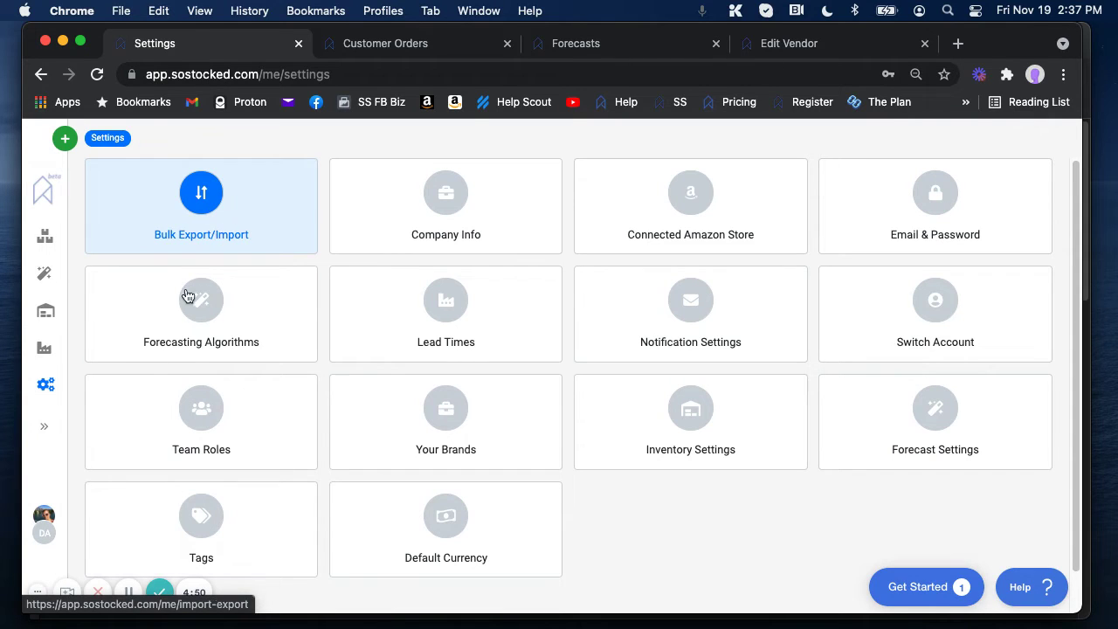
left_click(49, 322)
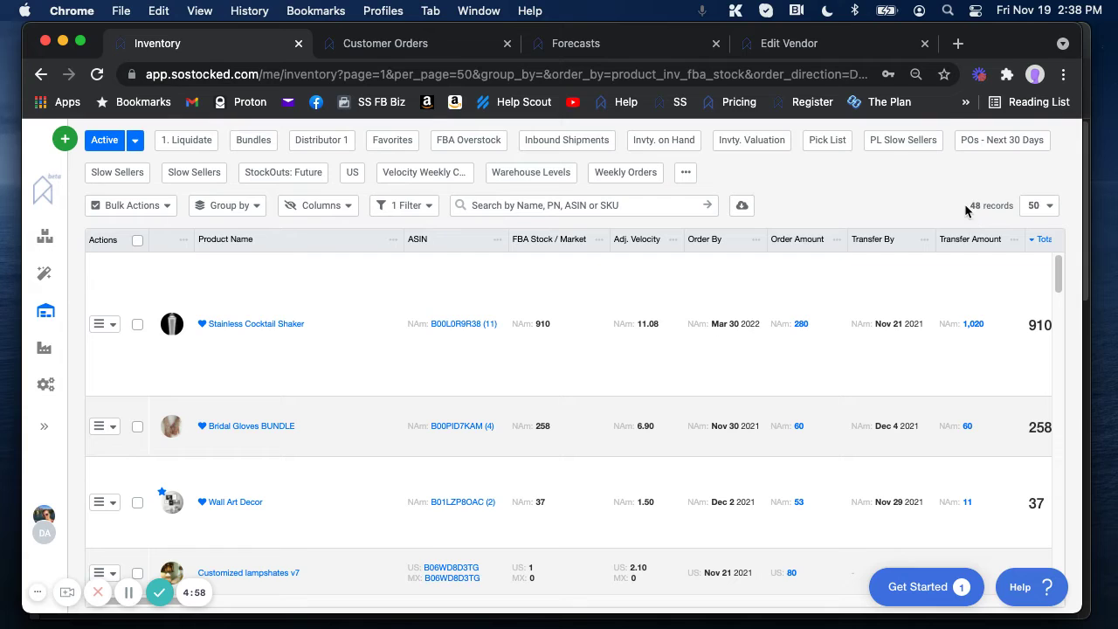
Step: Select all listed products, choose Amazon Removal Orders as primary supplier in a bulk assignment, close it without submitting, and clear the selection
left_click(137, 244)
left_click(170, 207)
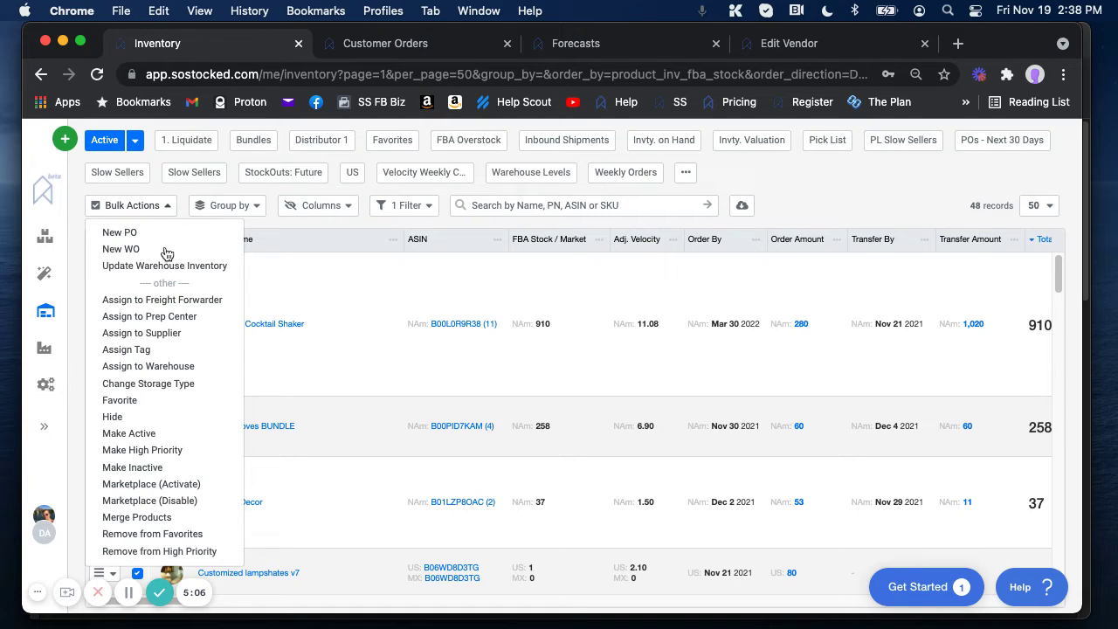
left_click(165, 334)
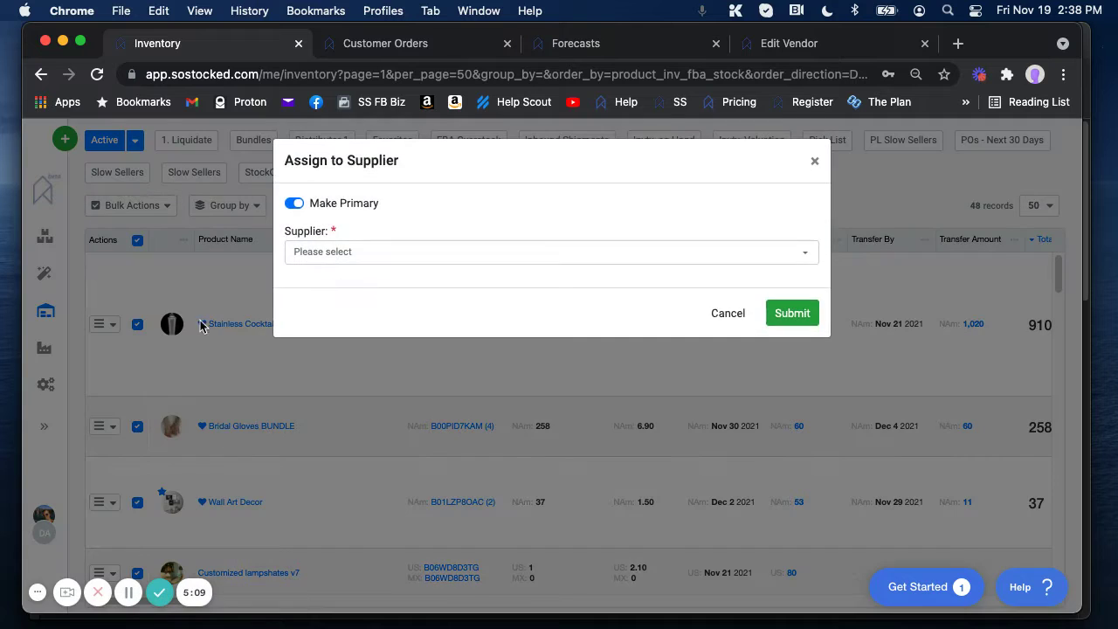
left_click(327, 255)
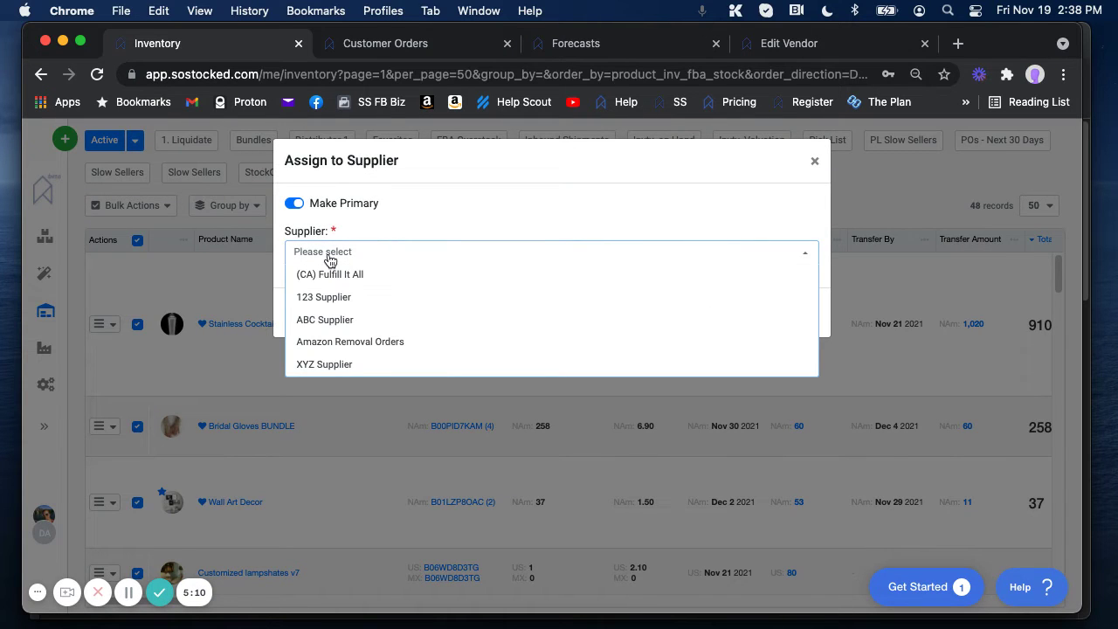
left_click(351, 346)
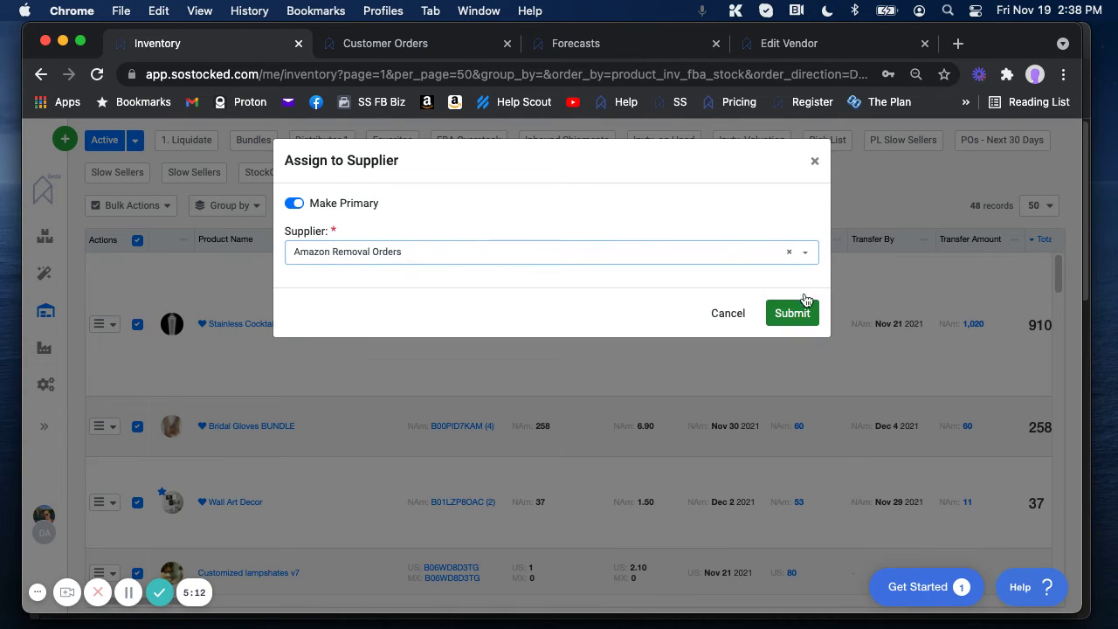
left_click(814, 161)
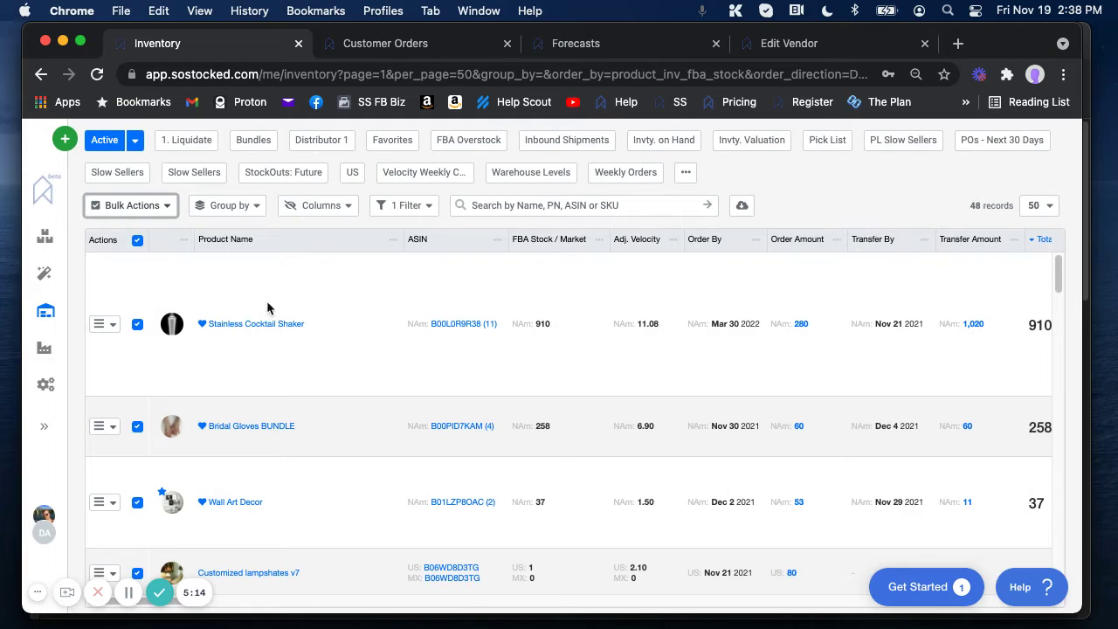
left_click(137, 239)
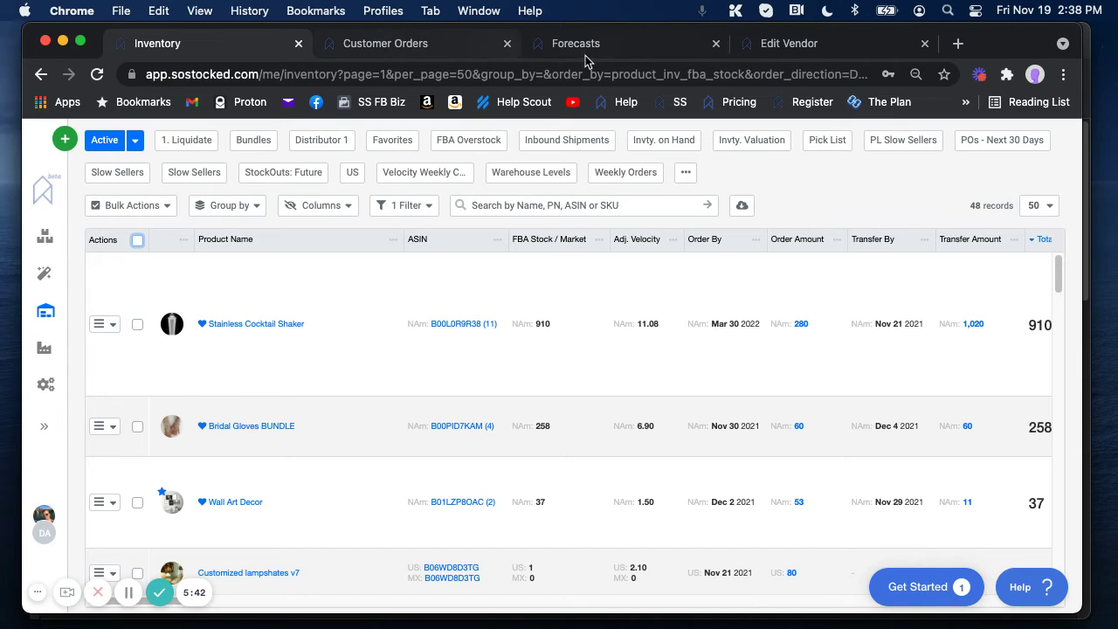
Step: Check the product of the most recent possible removal order and start a new purchase order for the Stainless Cocktail Shaker from the inventory
left_click(368, 52)
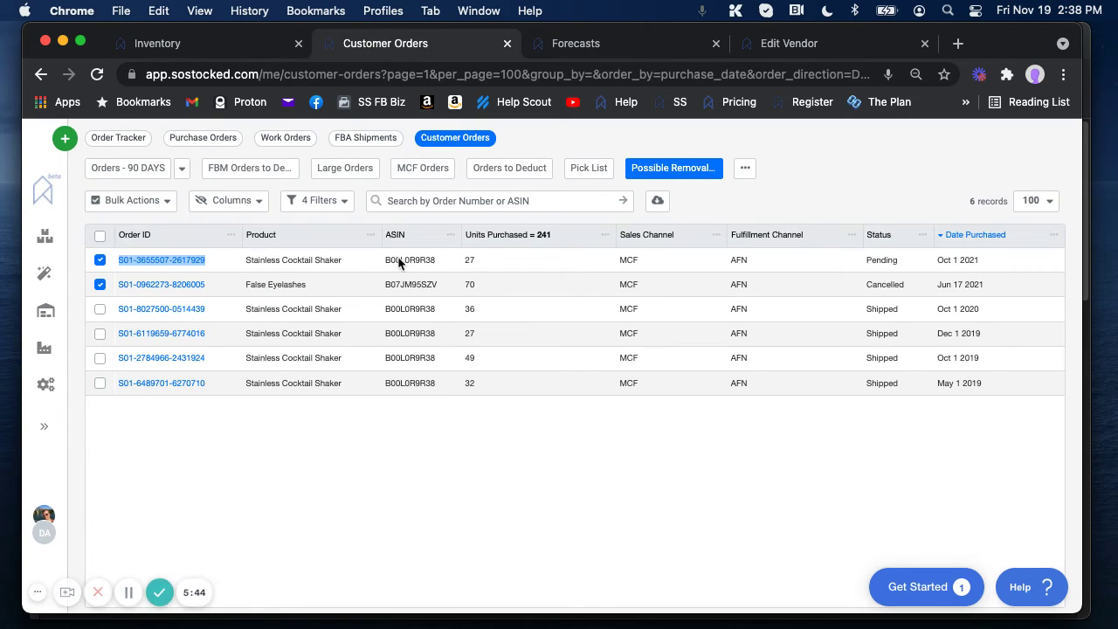
left_click(217, 44)
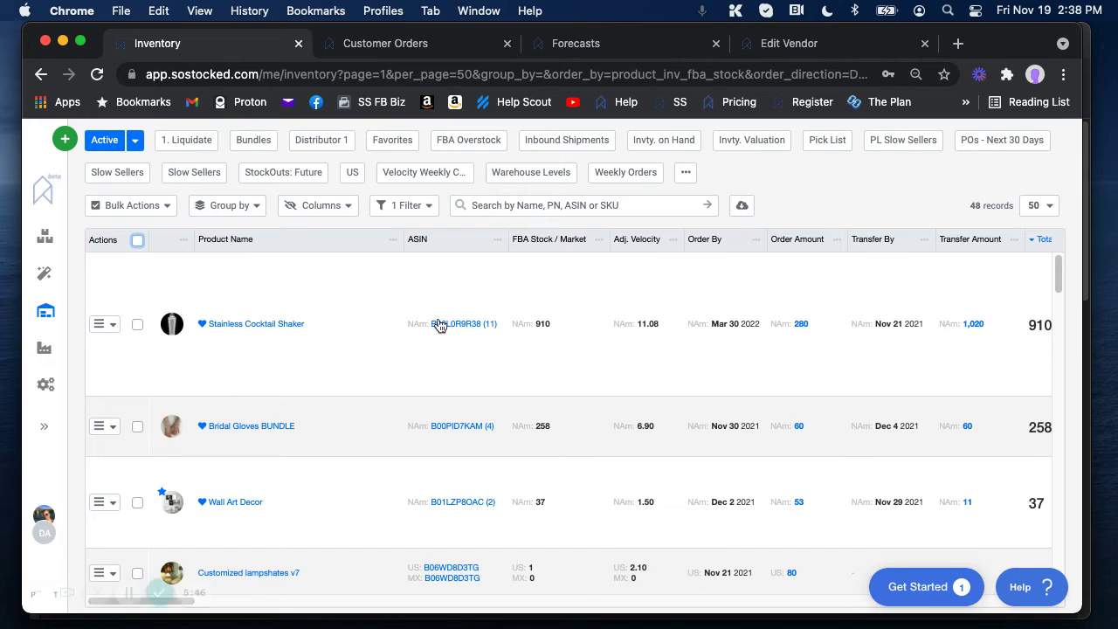
left_click(121, 326)
left_click(156, 345)
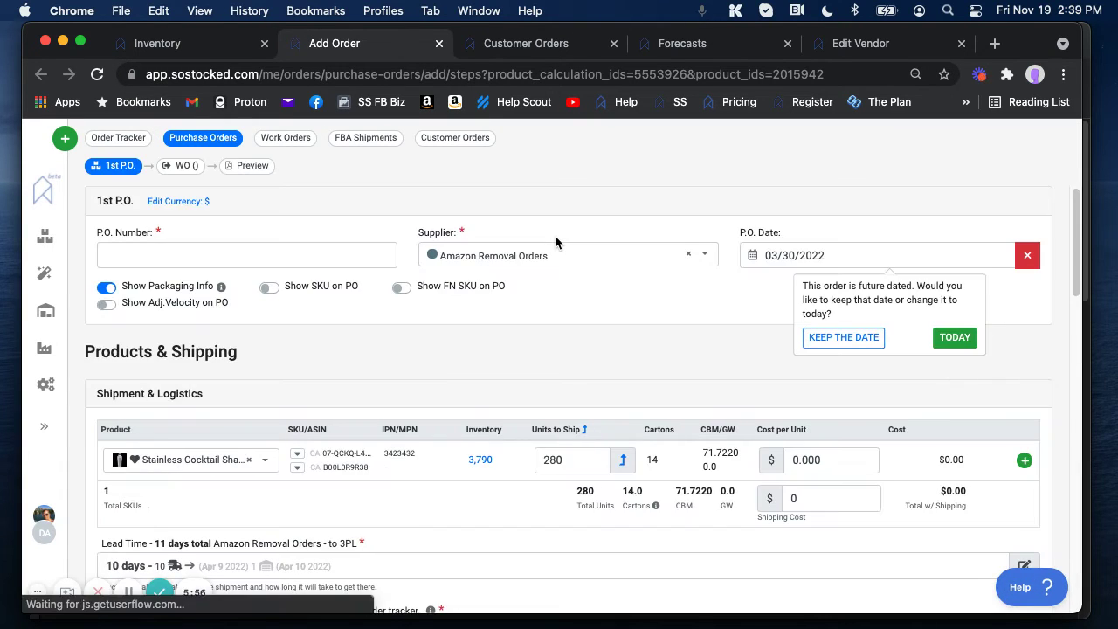
Step: Set the P.O. number to "Removal Order - " followed by the copied order ID, and change the P.O. date to today
left_click(227, 263)
key("super+v")
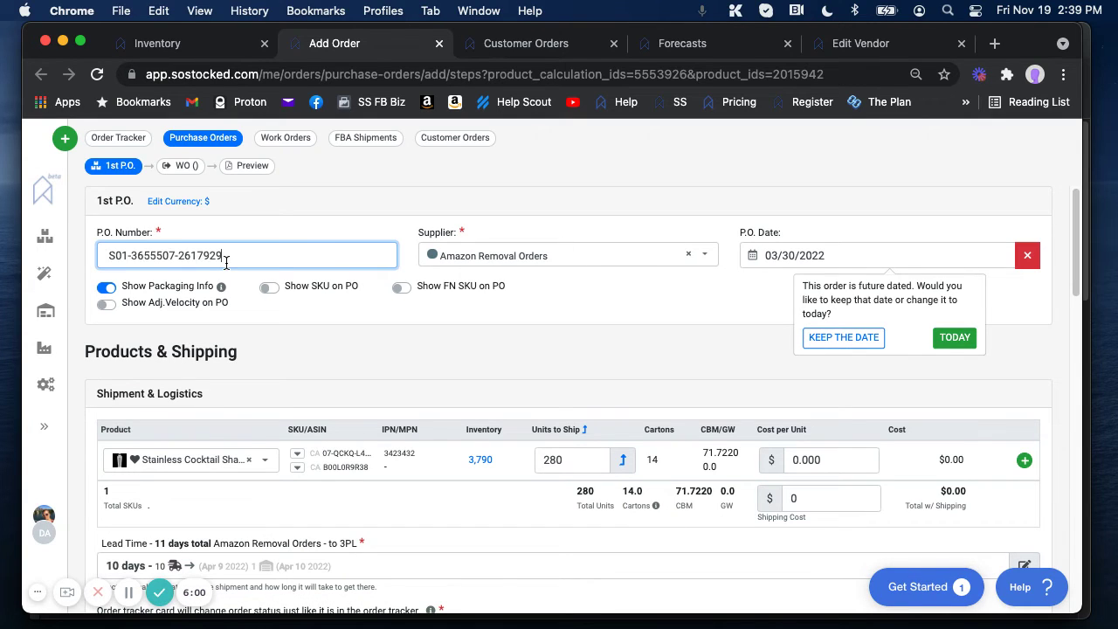
left_click(111, 256)
type("Removl Or")
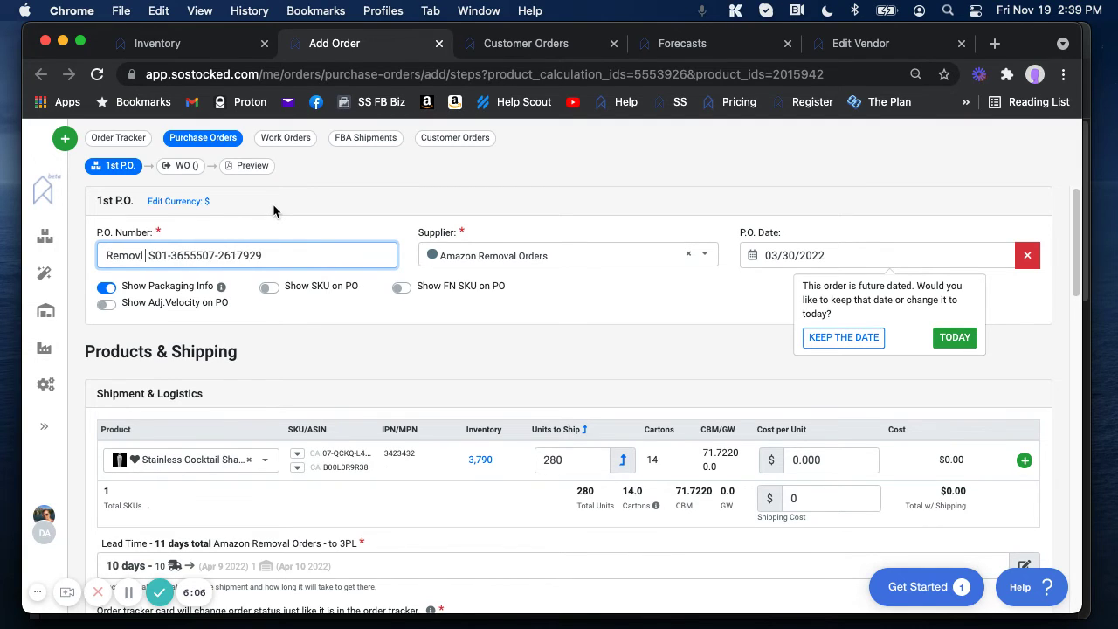
key("BackSpace")
key("BackSpace")
key("BackSpace")
key("BackSpace")
key("BackSpace")
type("al R ")
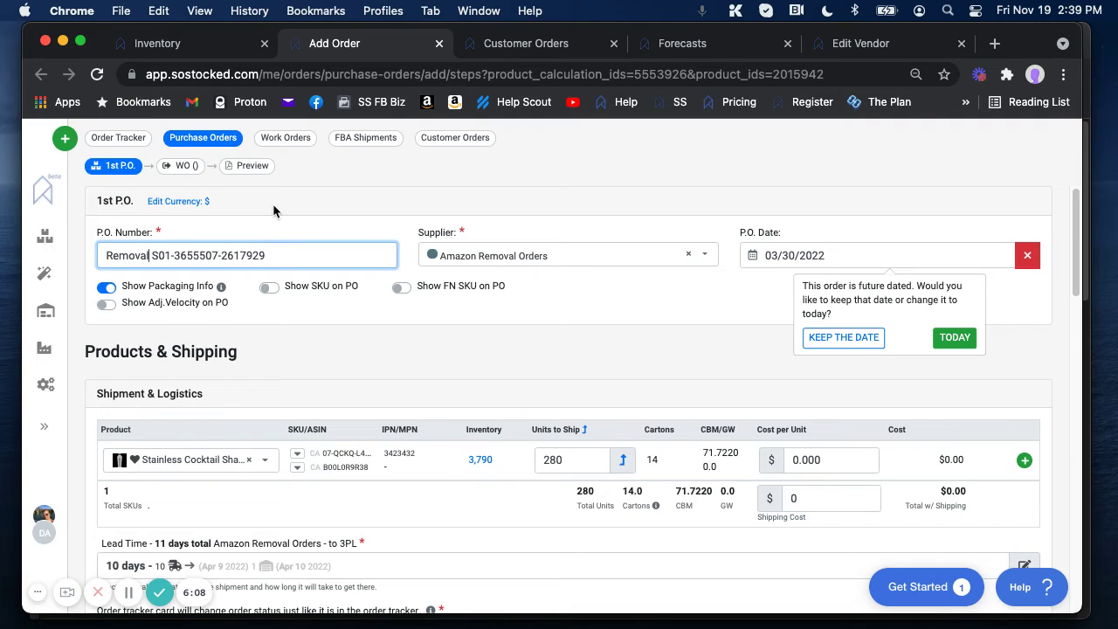
type("der")
key("BackSpace")
key("BackSpace")
key("BackSpace")
key("BackSpace")
type("Order")
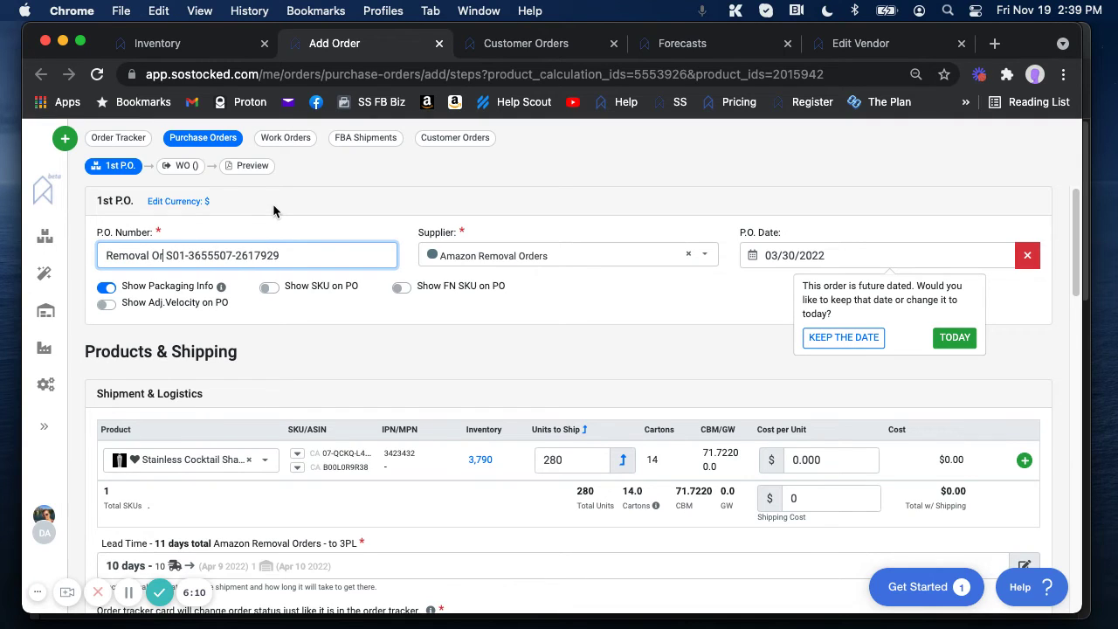
type(" -")
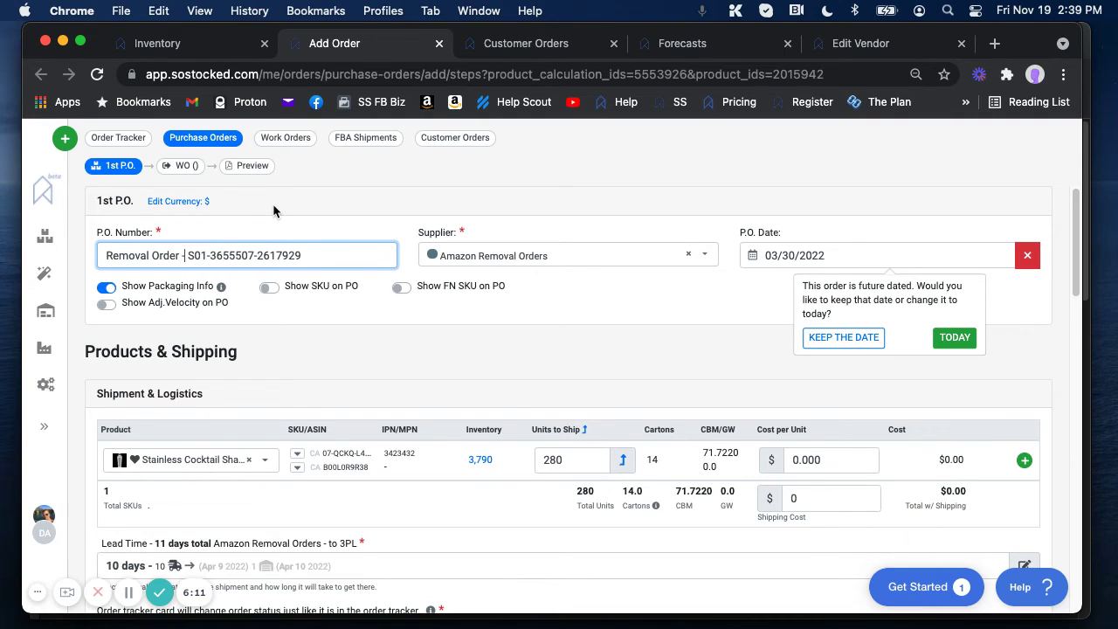
left_click(321, 232)
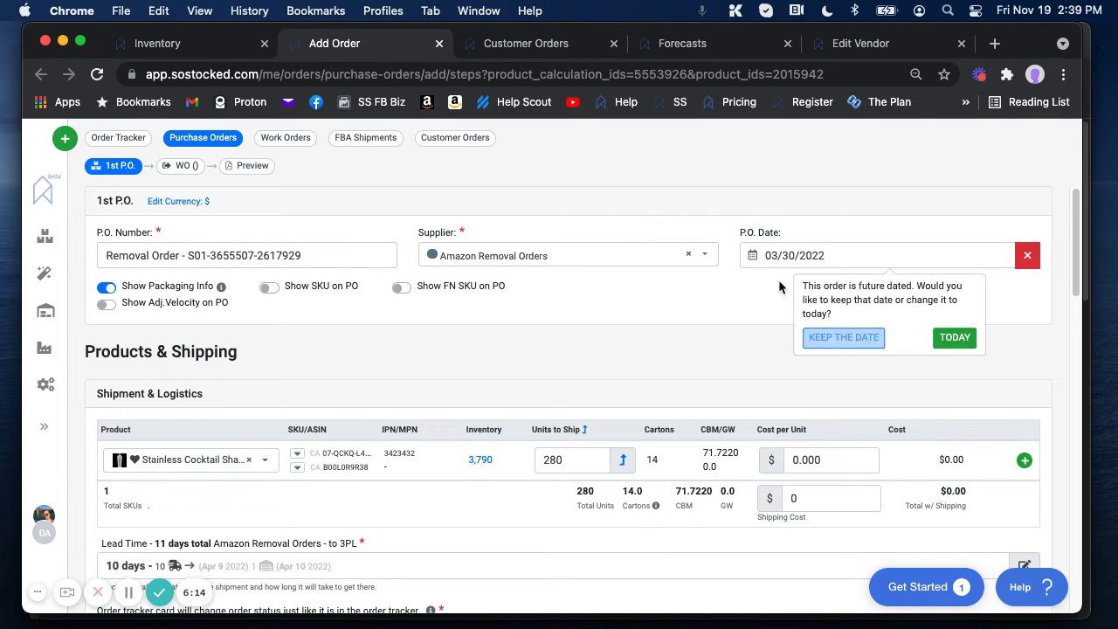
left_click(952, 339)
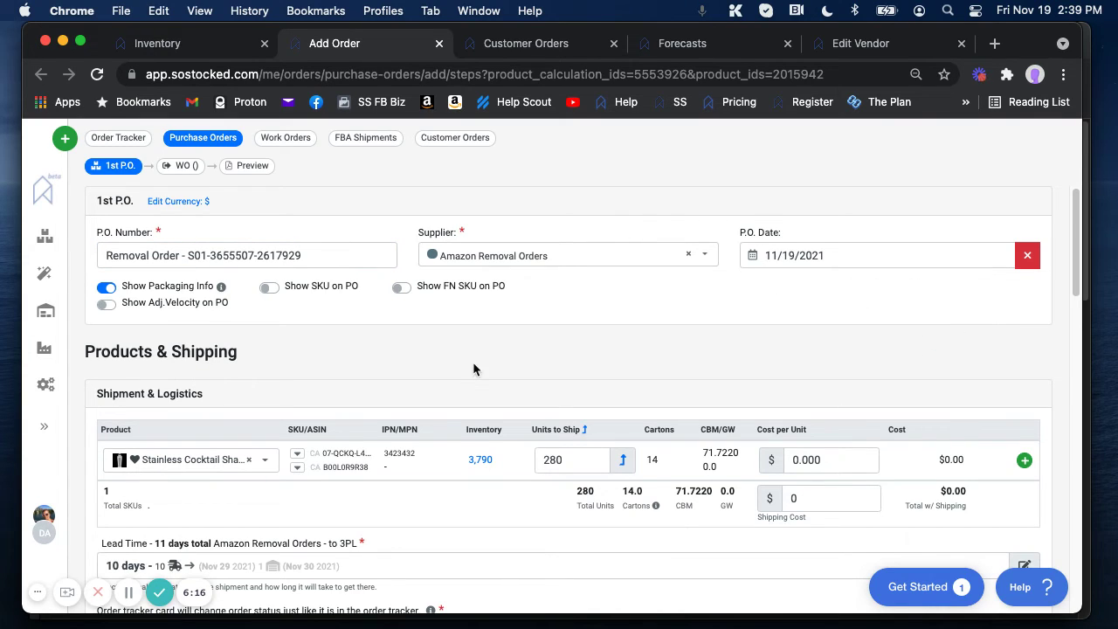
Step: Look up the units purchased on the matching customer order and set the Stainless Cocktail Shaker's units to ship to 27
scroll(567, 385, "down", 3)
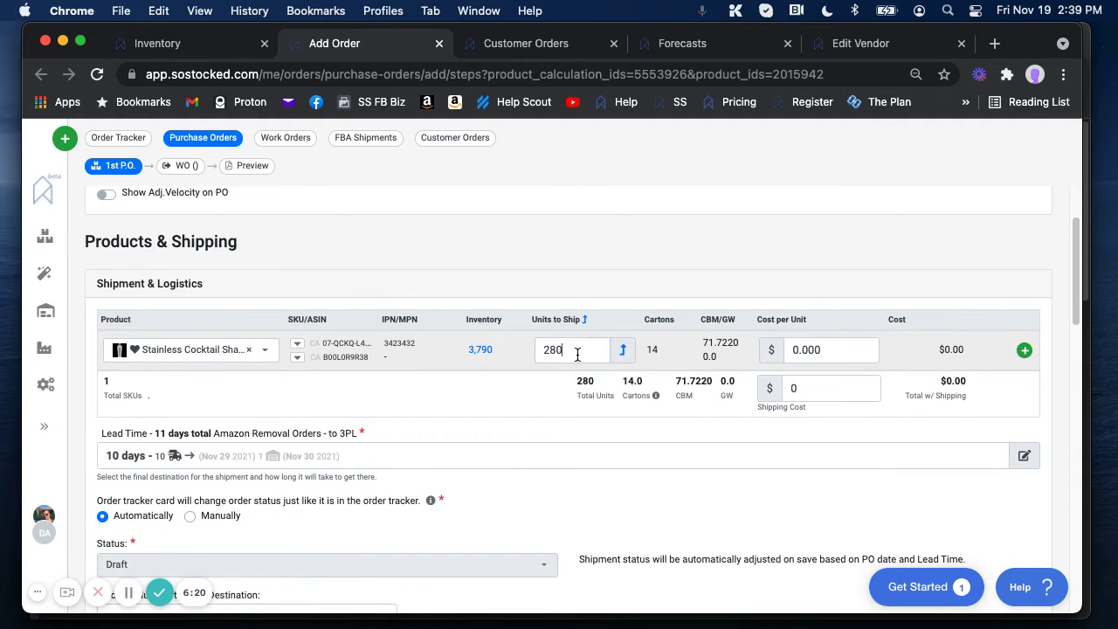
double_click(577, 353)
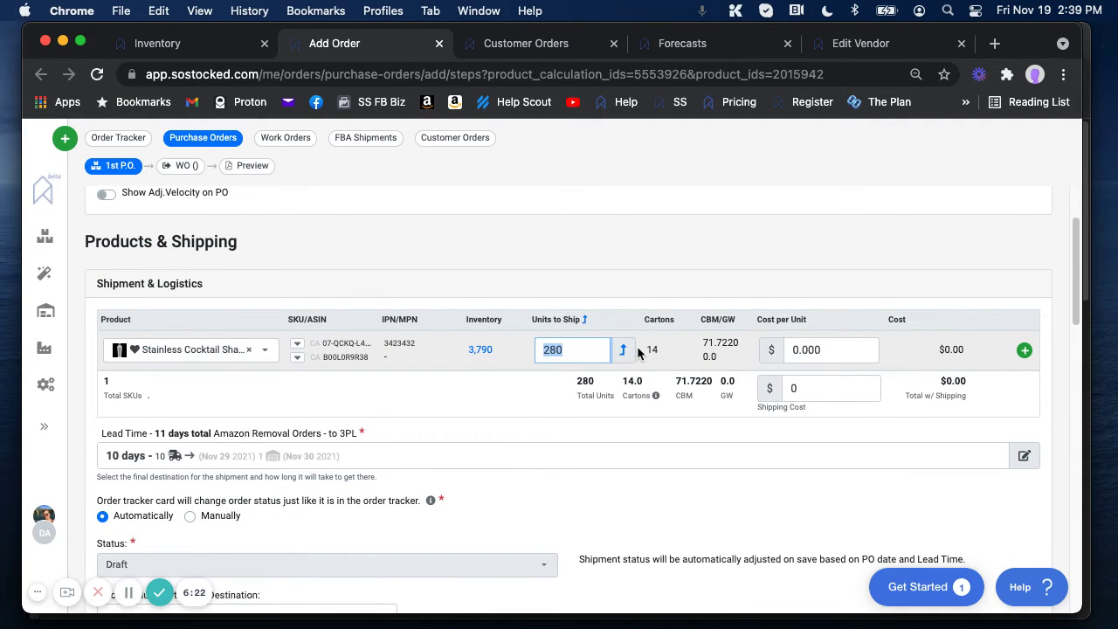
left_click(515, 44)
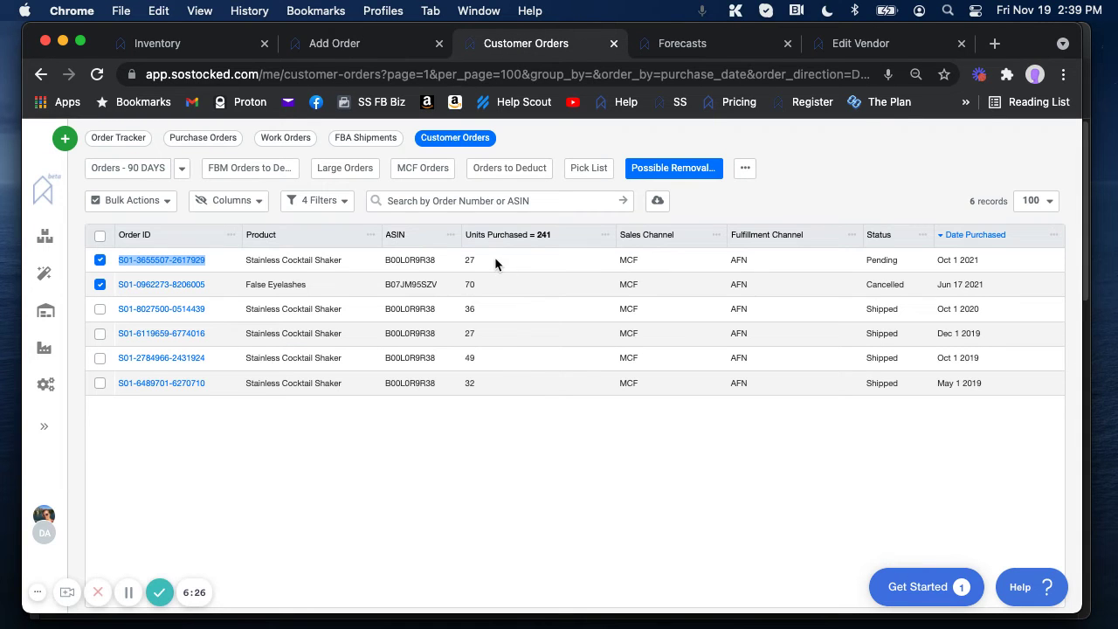
left_click(347, 73)
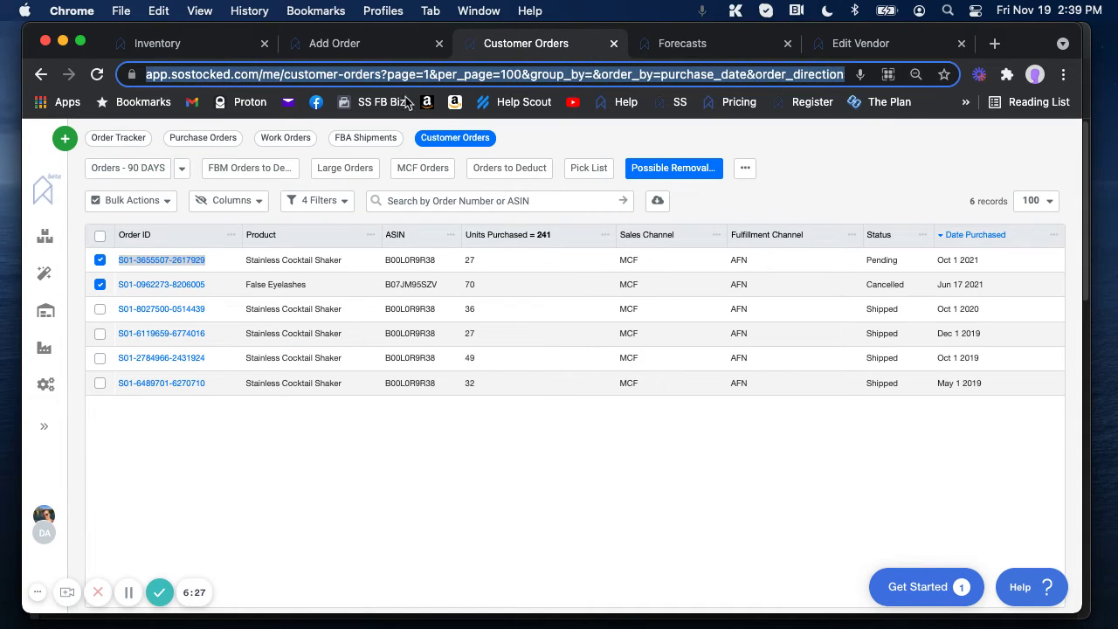
left_click(354, 45)
type("27")
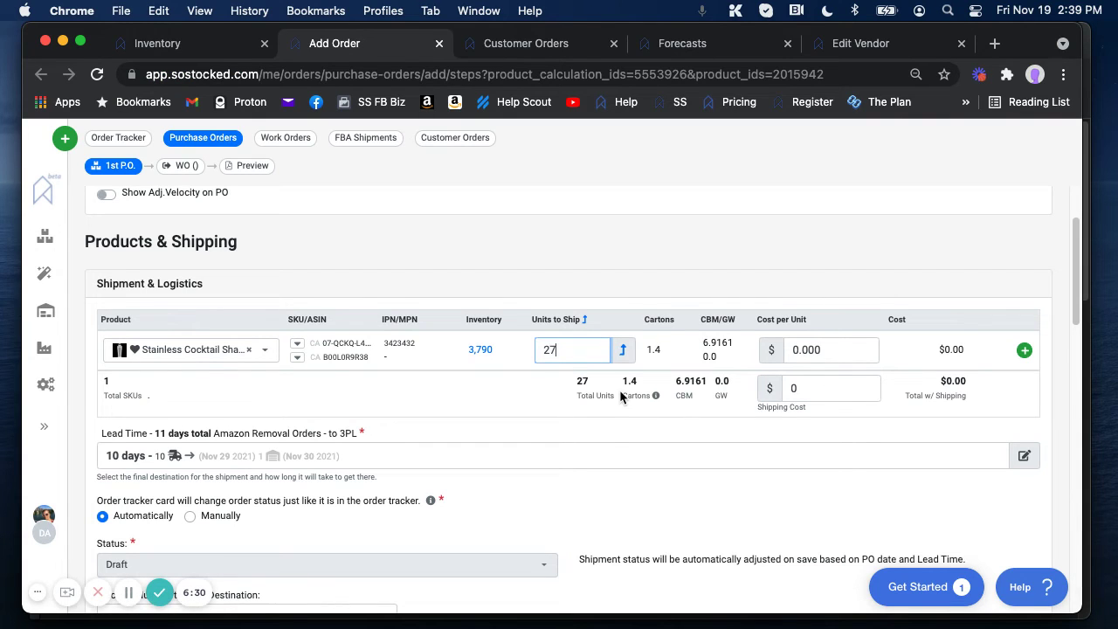
left_click(491, 379)
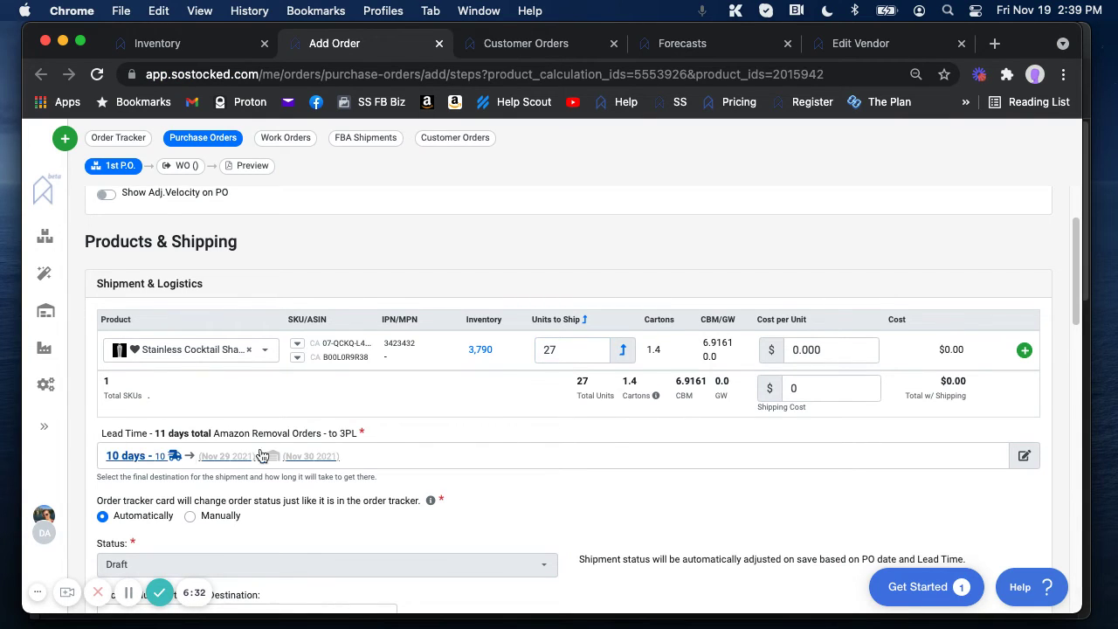
Step: Review the Amazon Removal Orders to 3PL lead time stages and the shipment's status settings, closing the lead time editor without confirming
left_click(363, 454)
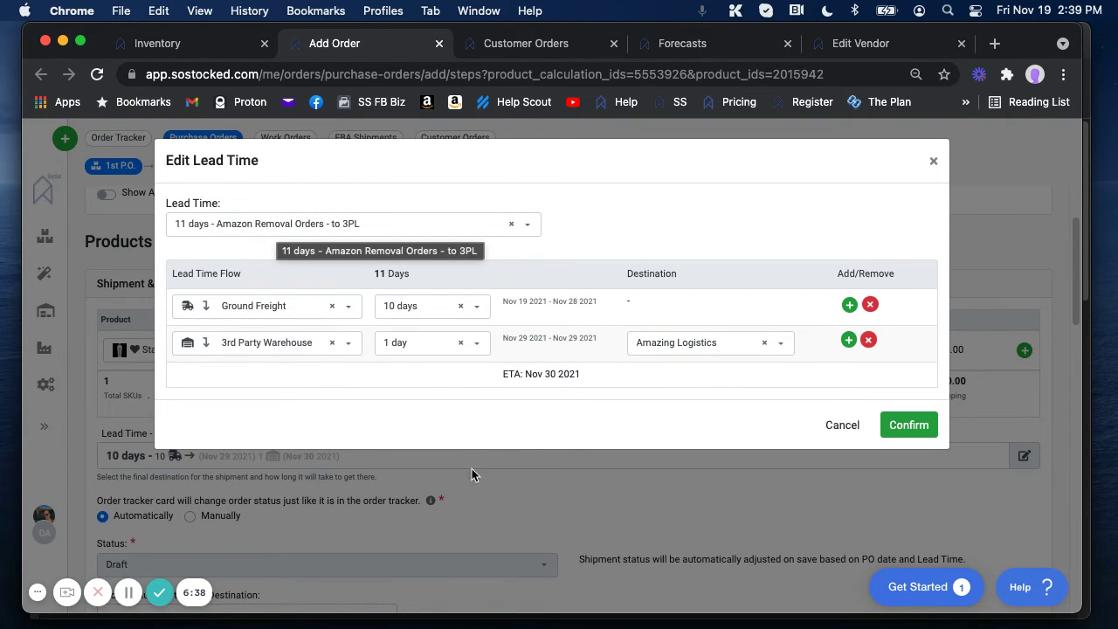
left_click(842, 425)
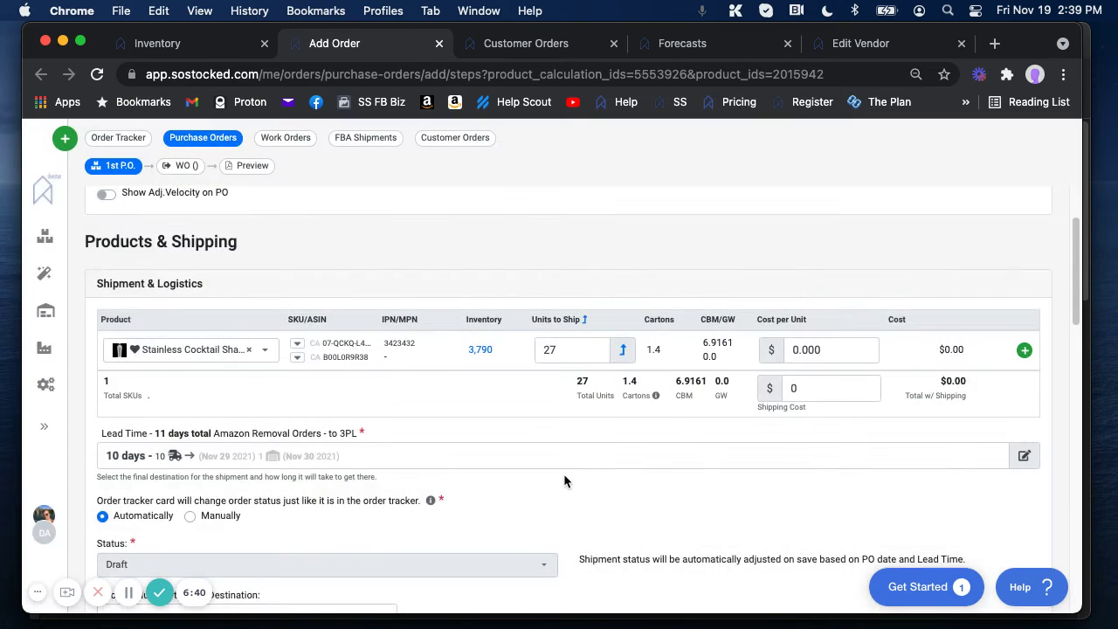
scroll(567, 437, "up", 3)
scroll(609, 391, "down", 3)
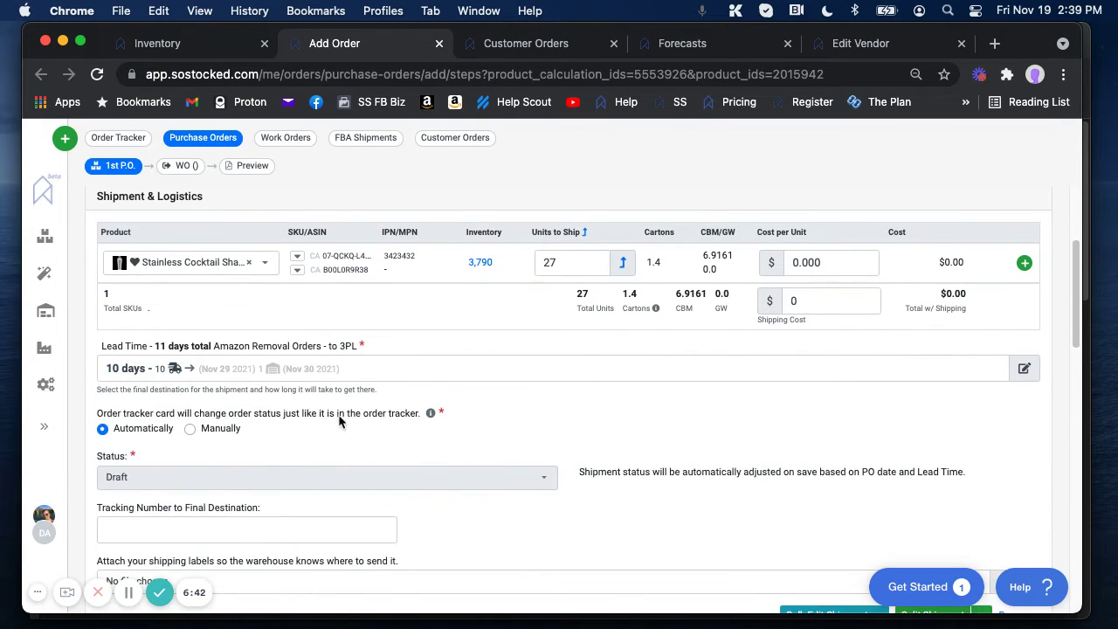
scroll(685, 399, "down", 2)
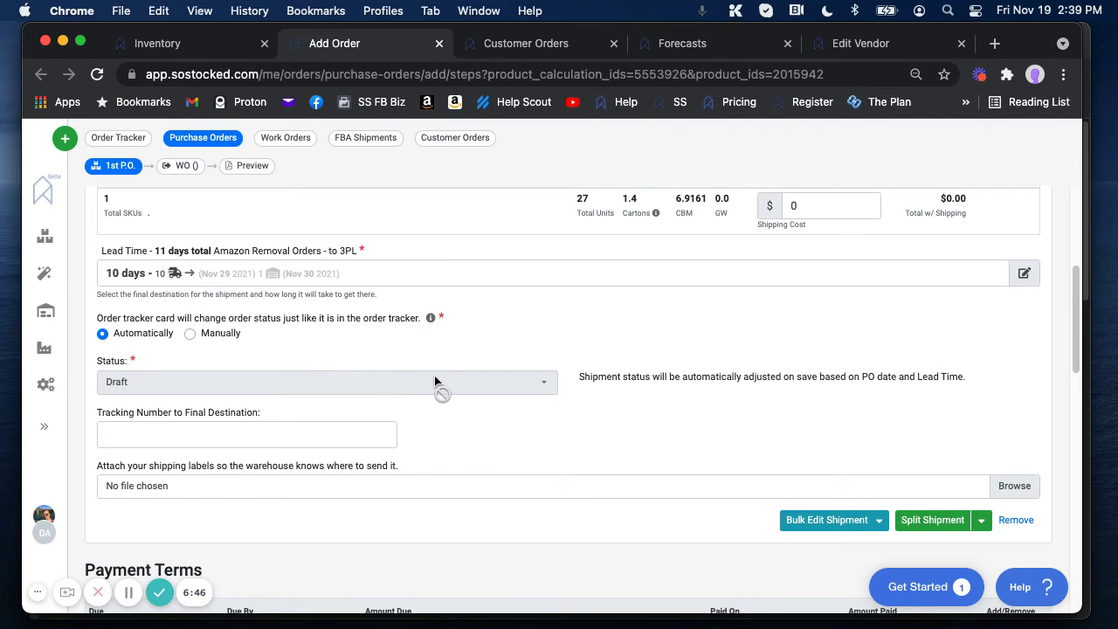
scroll(381, 339, "down", 1)
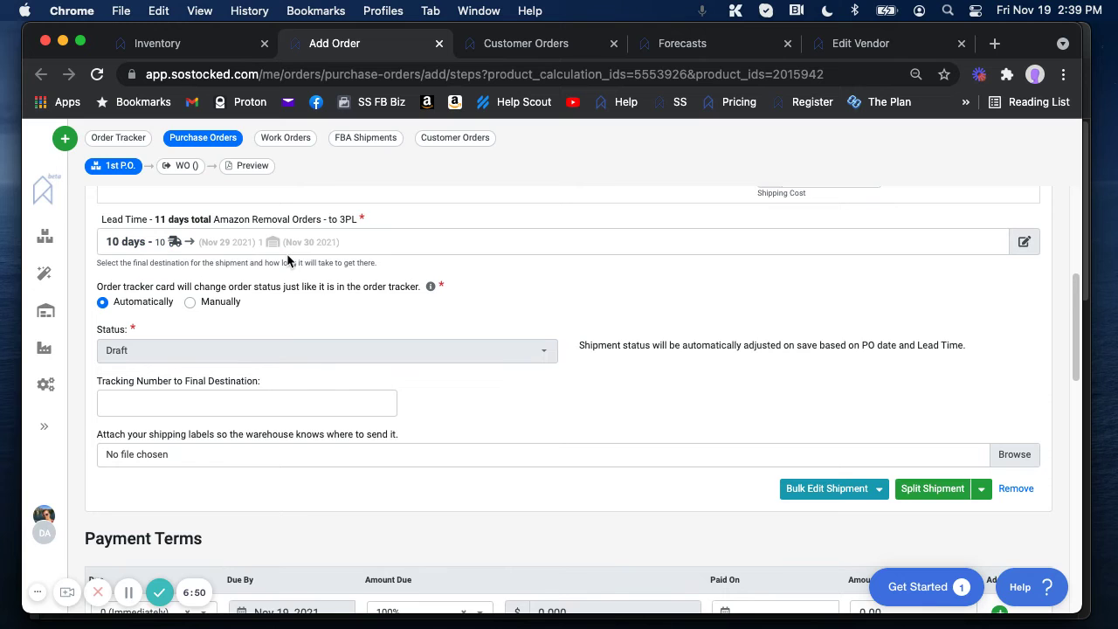
scroll(288, 260, "up", 3)
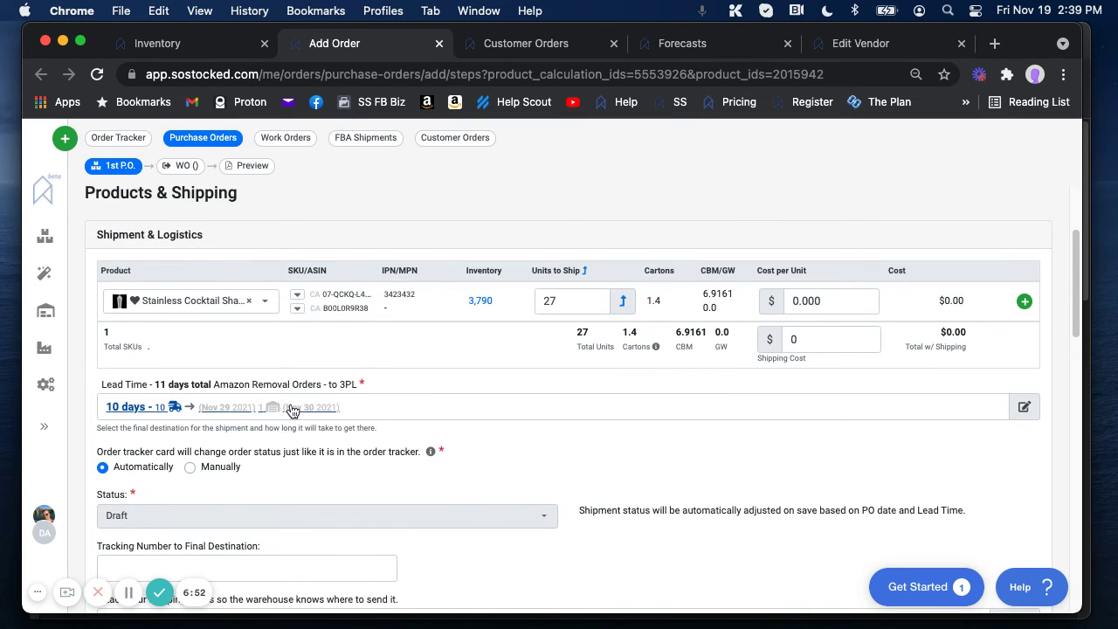
left_click(293, 409)
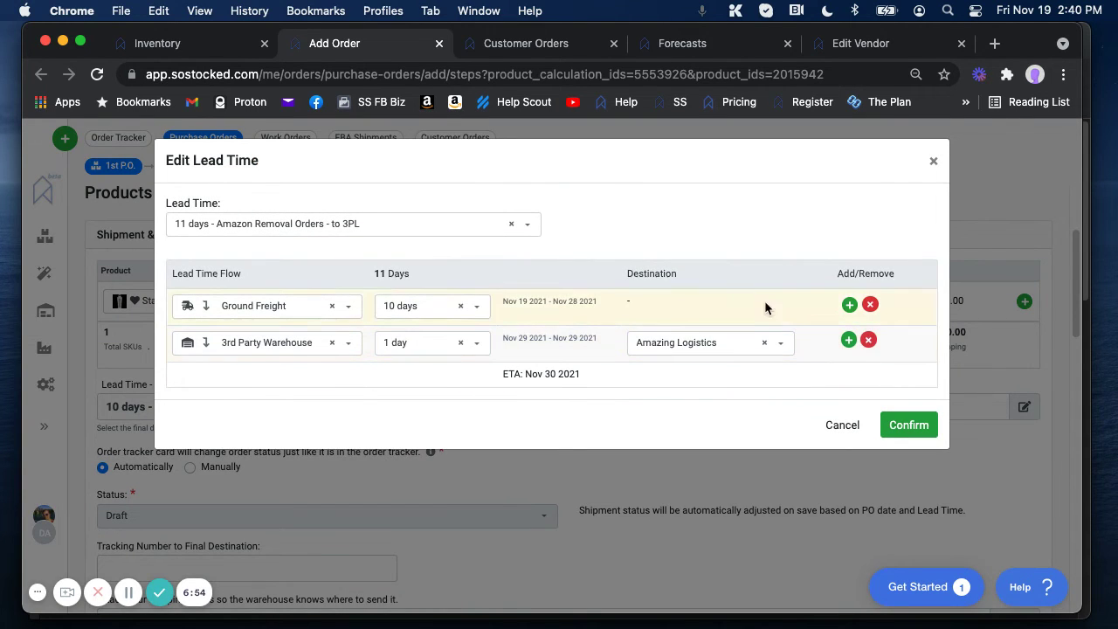
left_click(932, 160)
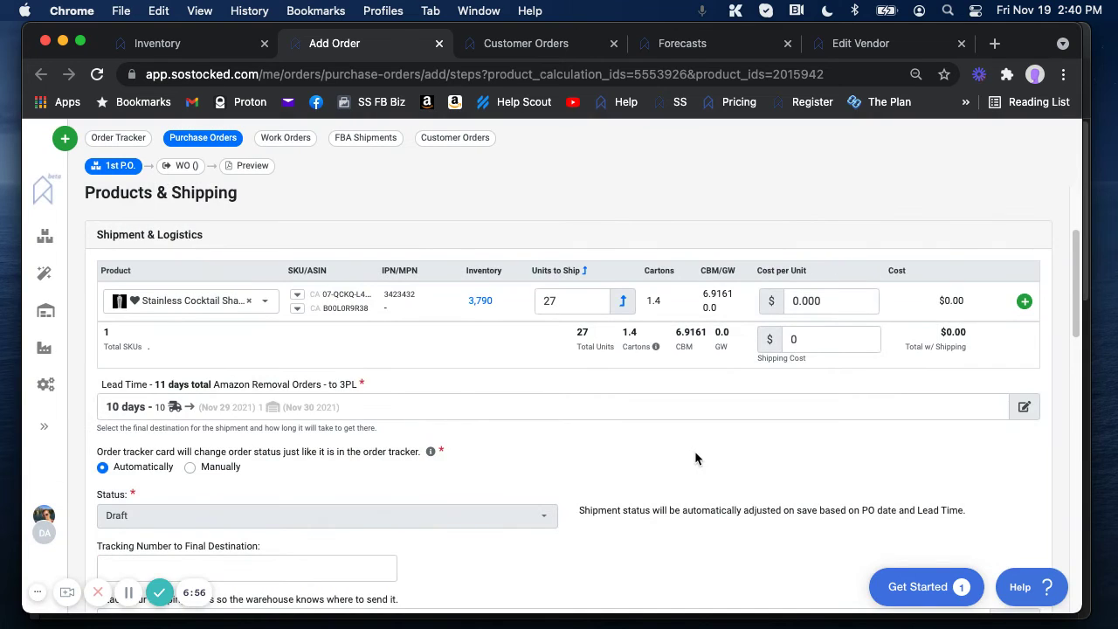
Step: Save the removal purchase order with the signature and internal notes left blank, and proceed to its work order
scroll(696, 458, "down", 10)
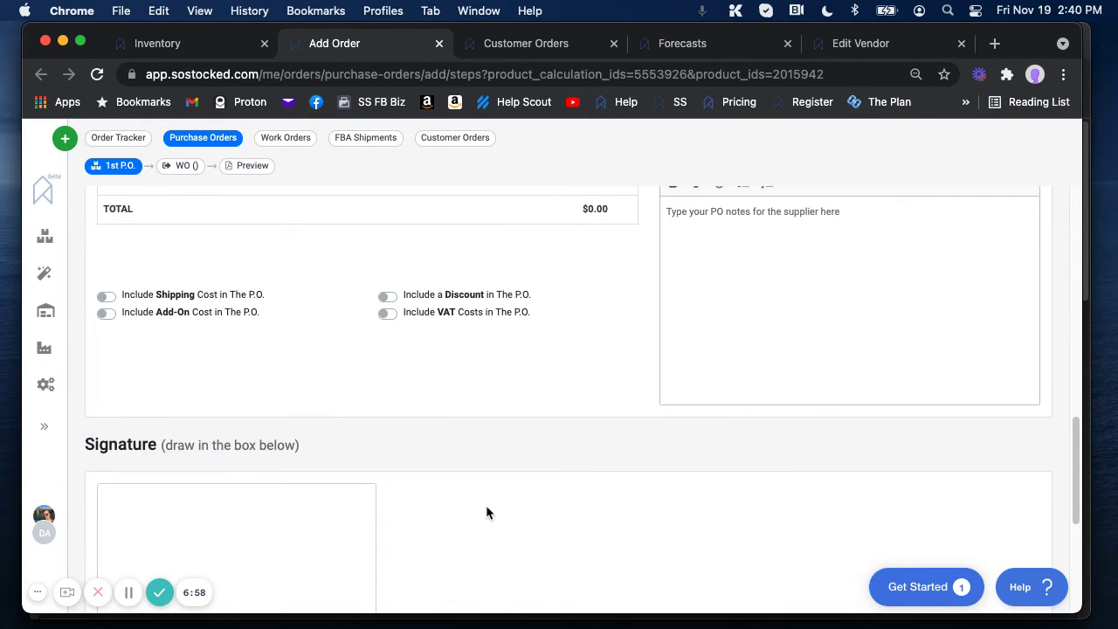
scroll(486, 512, "down", 3)
scroll(517, 473, "down", 2)
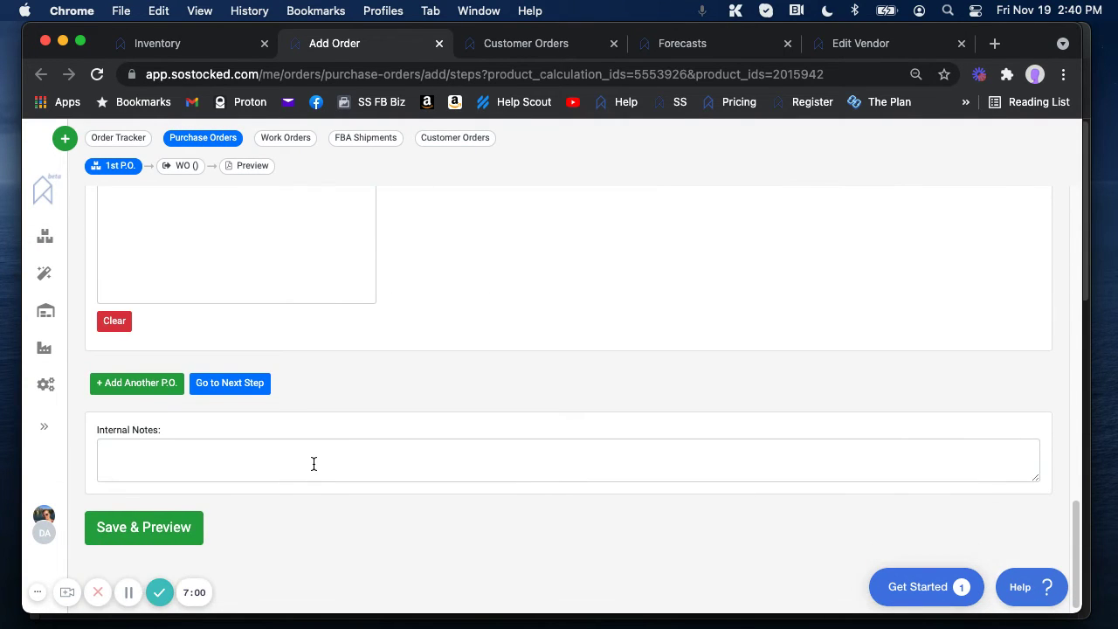
left_click(133, 521)
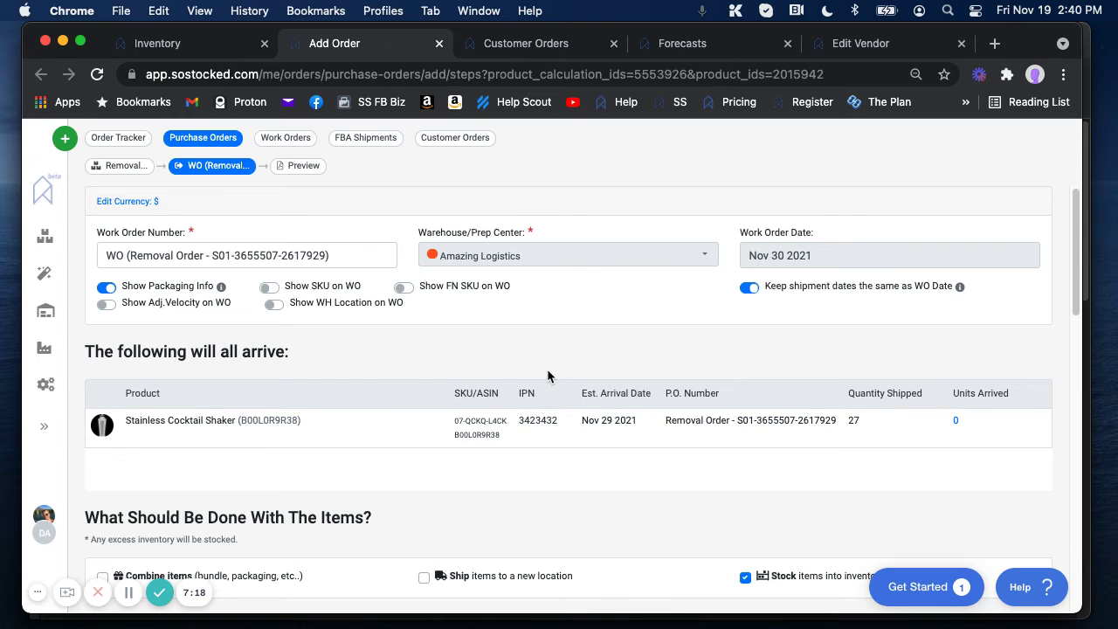
Step: Review the work order that stocks the 27 Stainless Cocktail Shaker units into inventory, and save it to reach the order preview
scroll(217, 339, "down", 1)
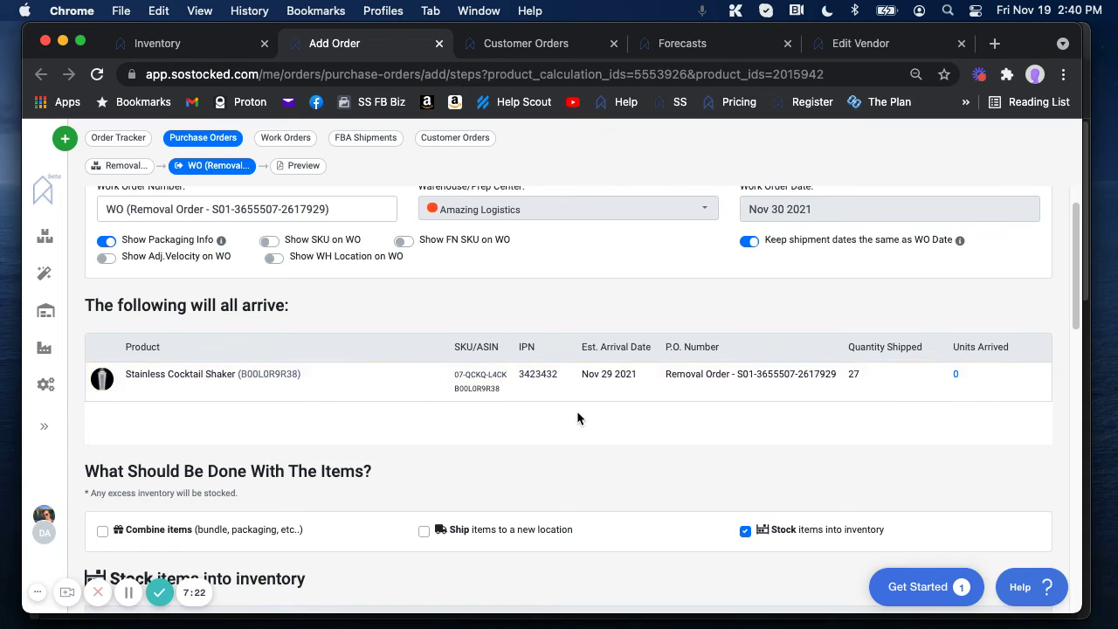
scroll(576, 411, "down", 5)
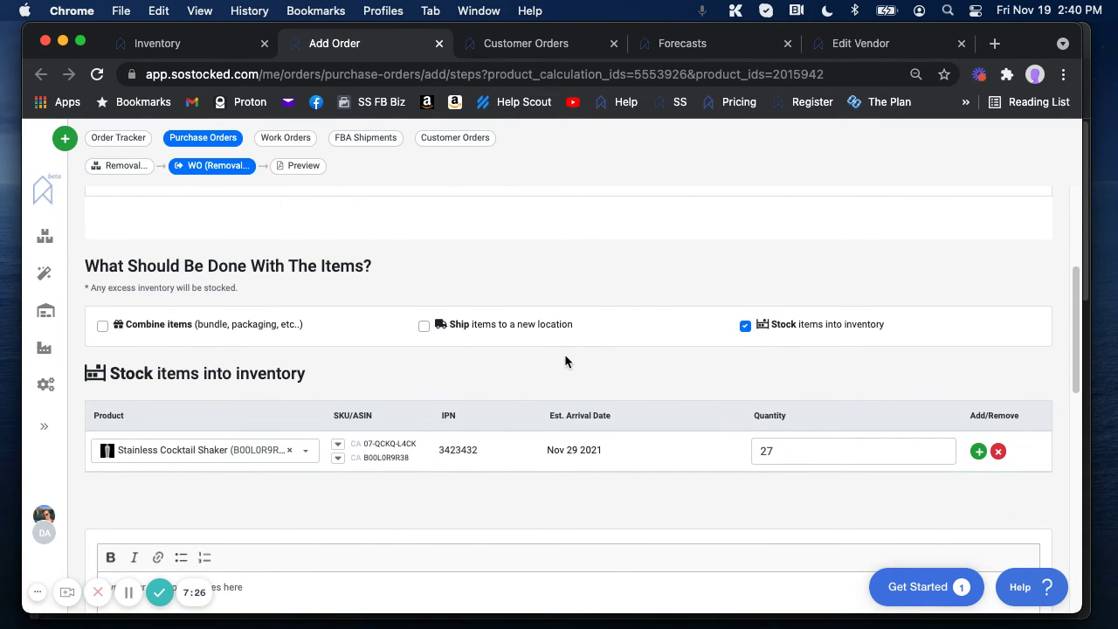
scroll(565, 361, "down", 4)
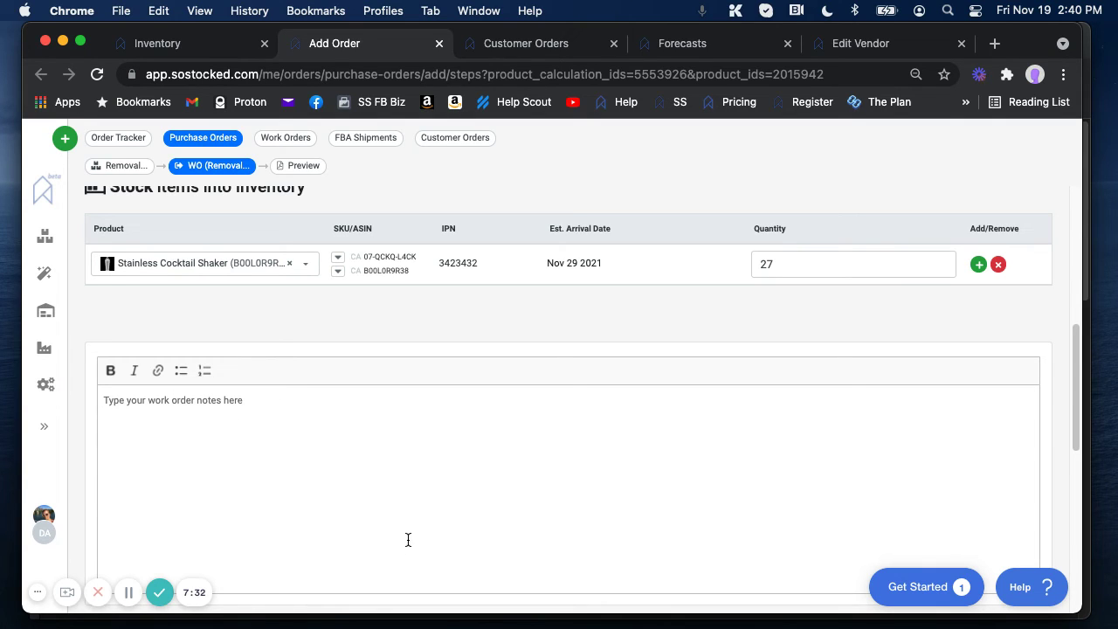
scroll(505, 344, "down", 7)
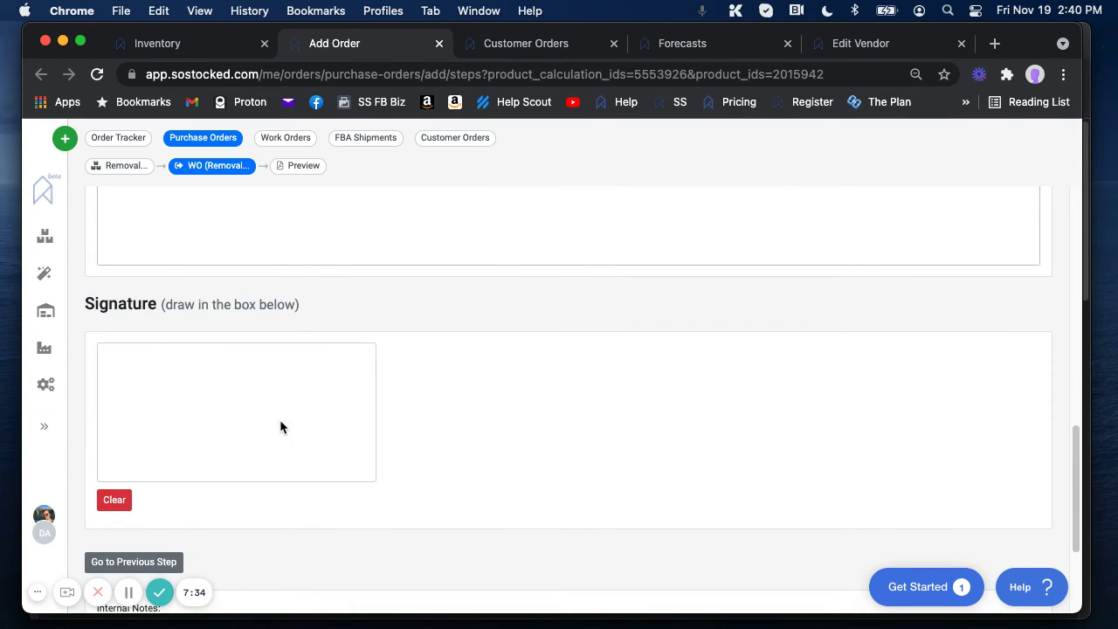
scroll(399, 410, "down", 2)
scroll(229, 438, "down", 2)
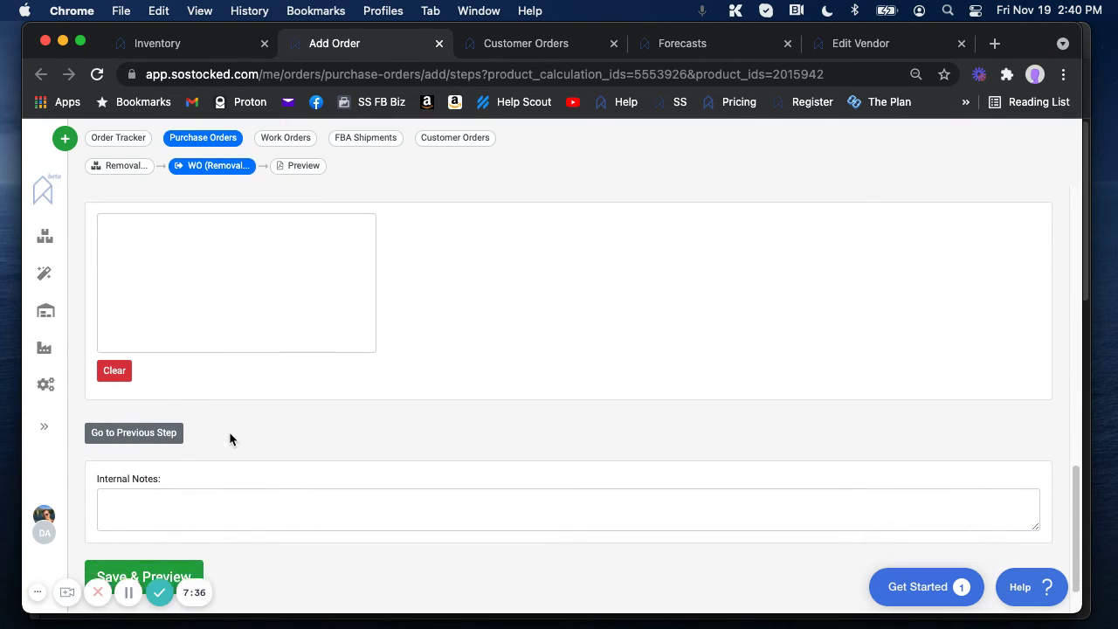
left_click(173, 519)
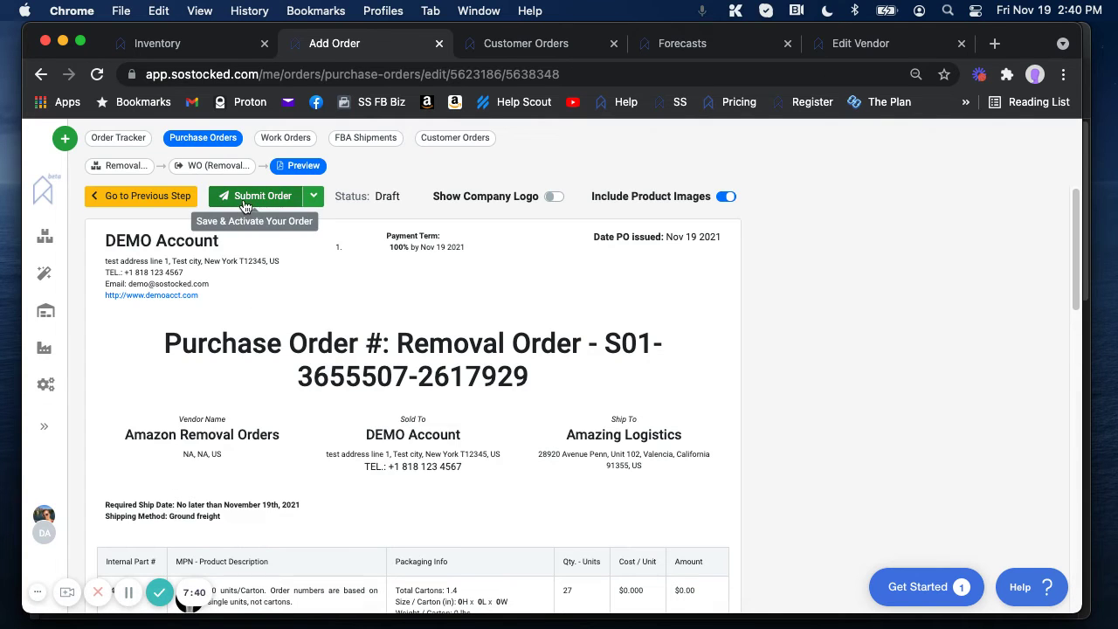
Step: Submit the removal order, review the supplier e-mail options, and finish without sending the purchase order
left_click(250, 197)
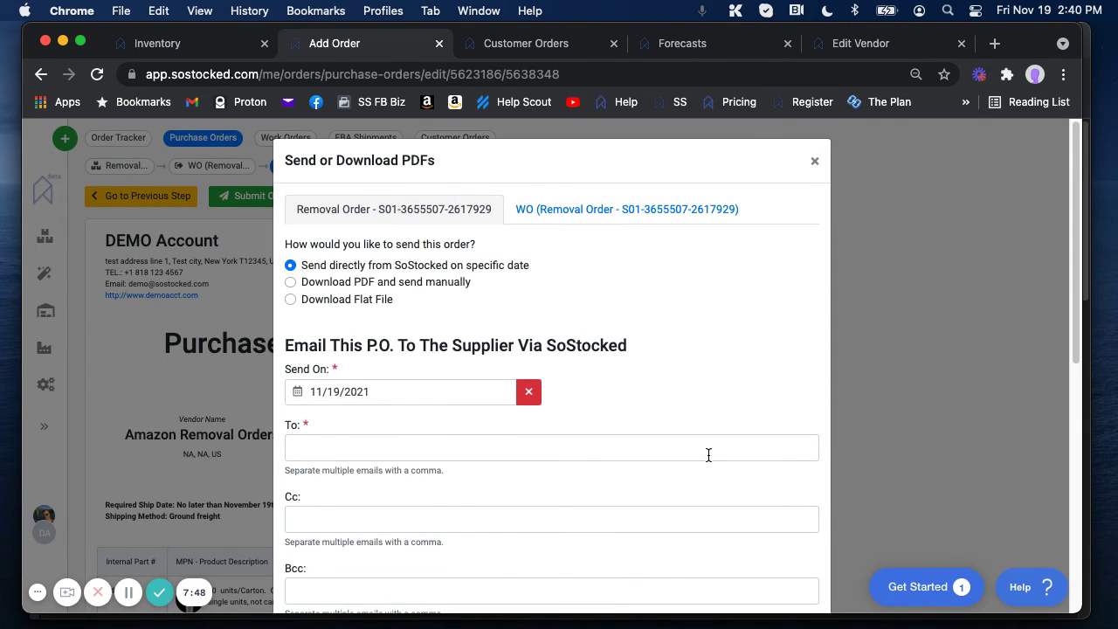
scroll(708, 454, "down", 10)
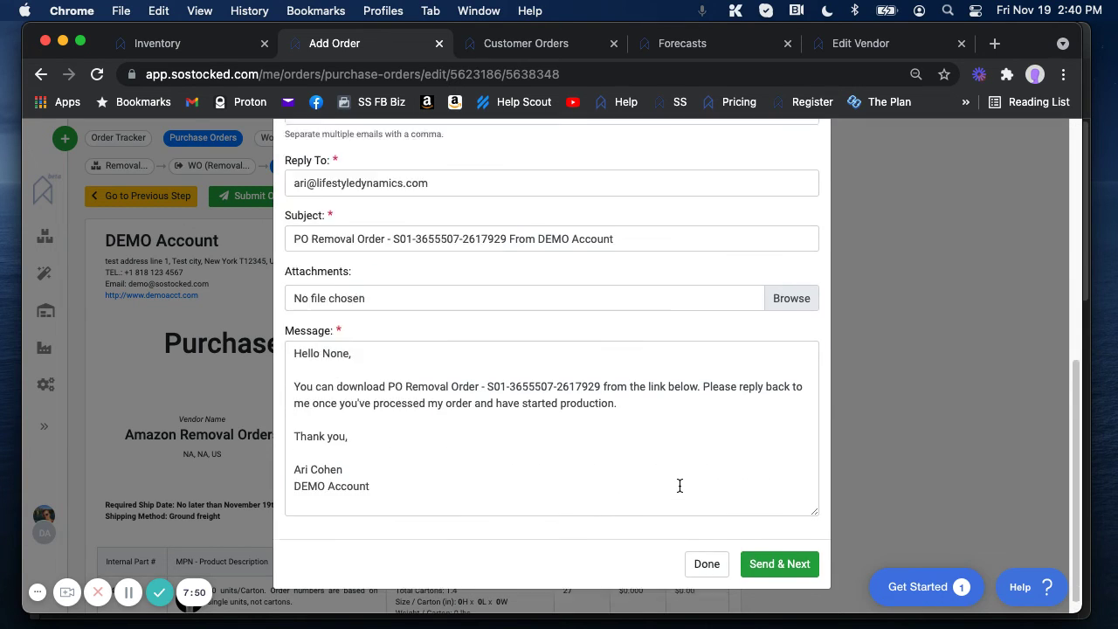
scroll(680, 486, "up", 10)
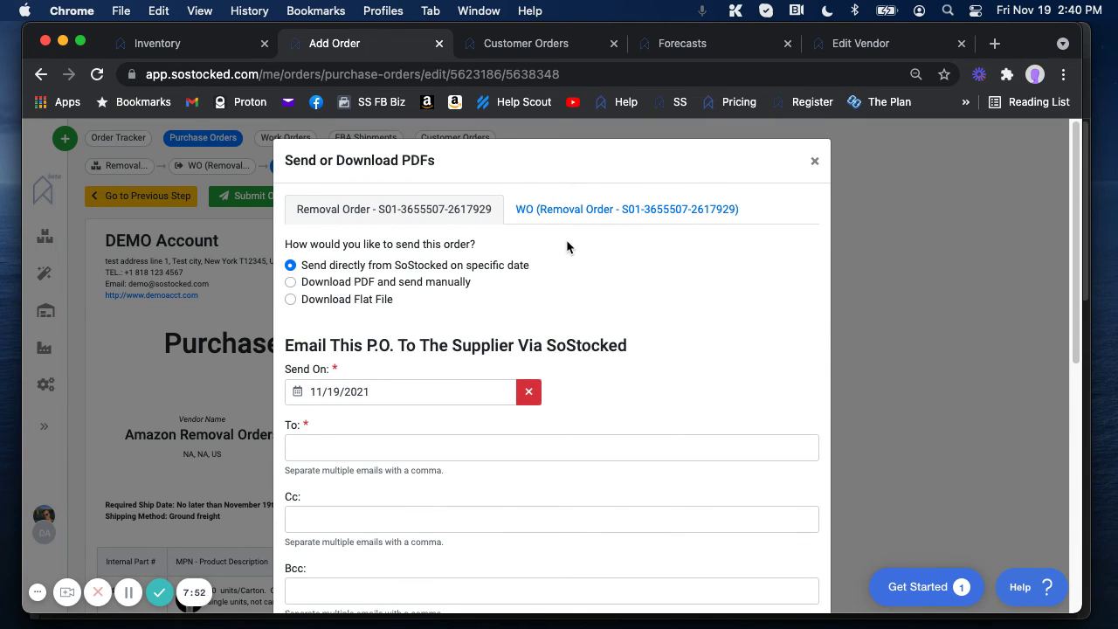
scroll(616, 463, "down", 10)
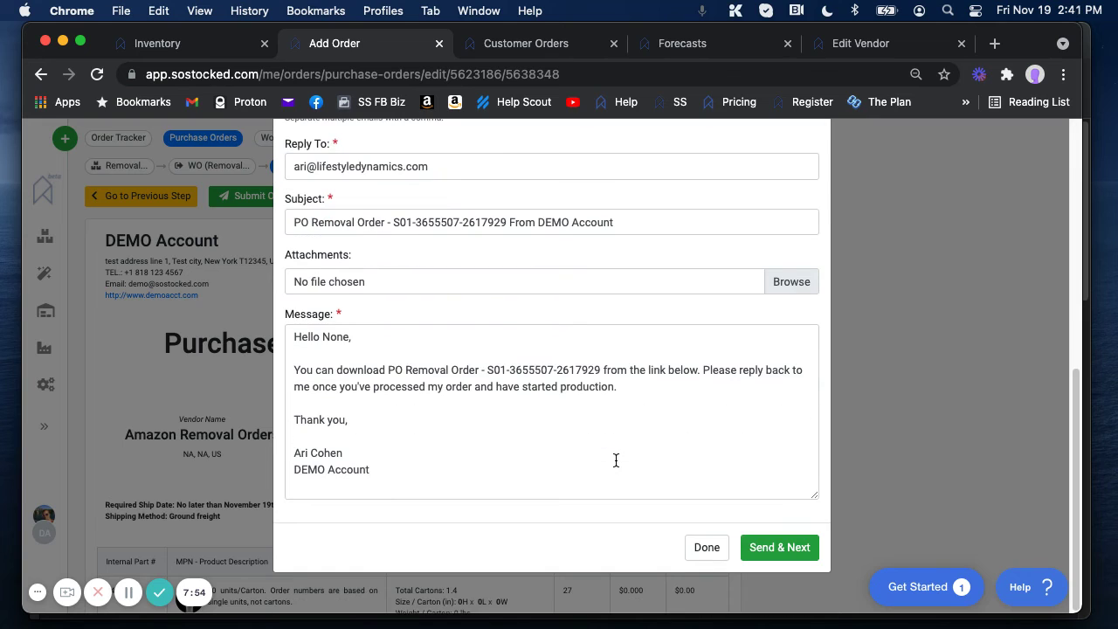
left_click(707, 549)
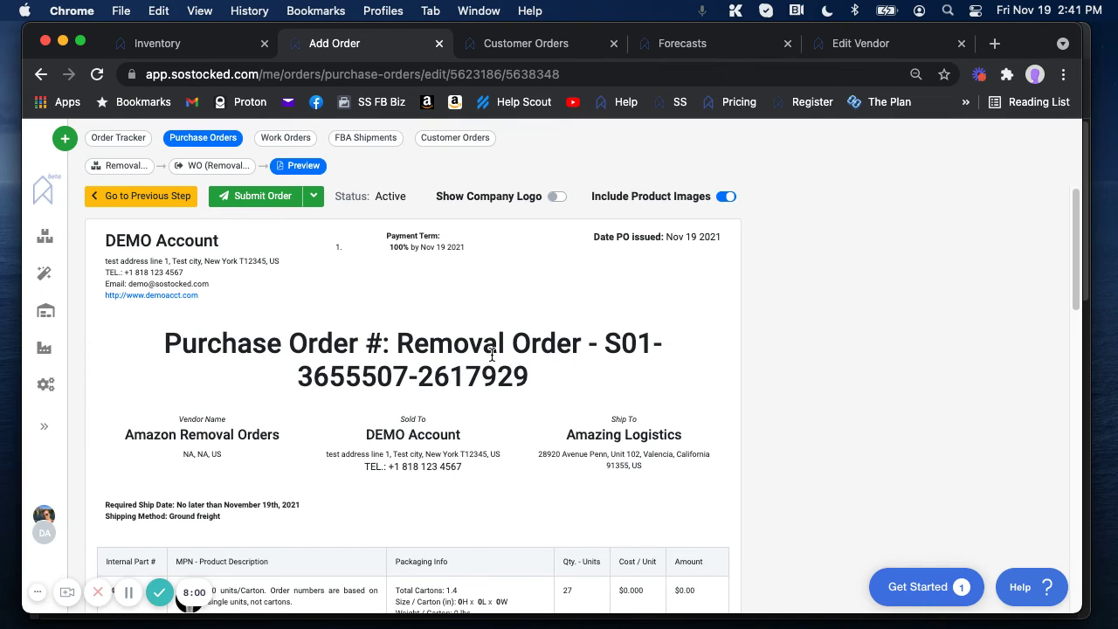
Step: Open the Order Tracker and examine the removal order's card and the stages through 3rd Party Warehouse
left_click(45, 237)
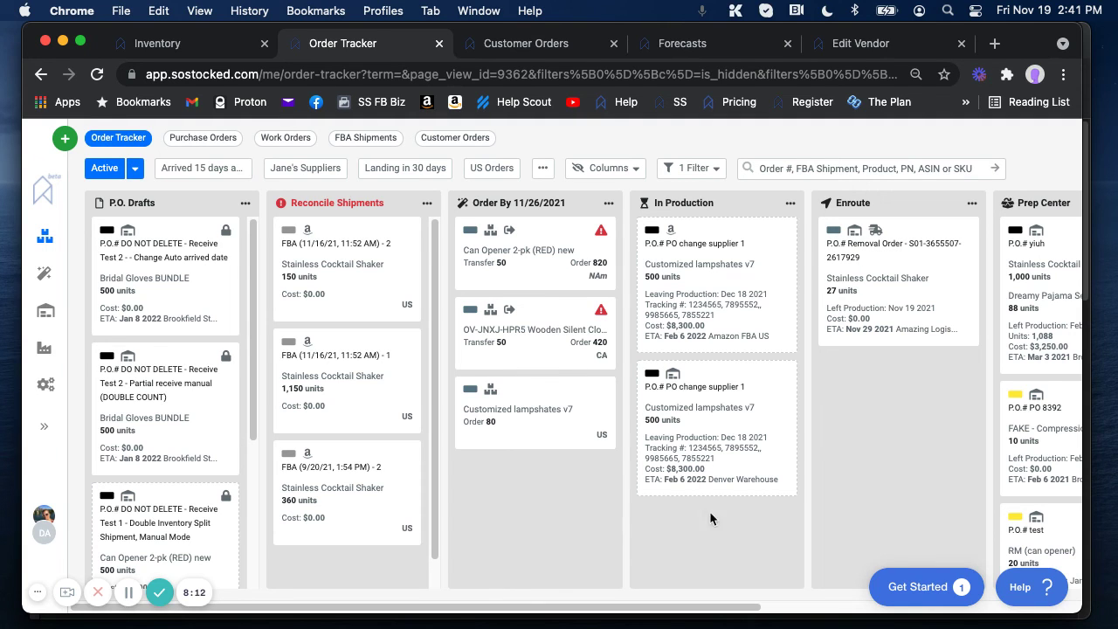
left_click_drag(716, 606, 972, 590)
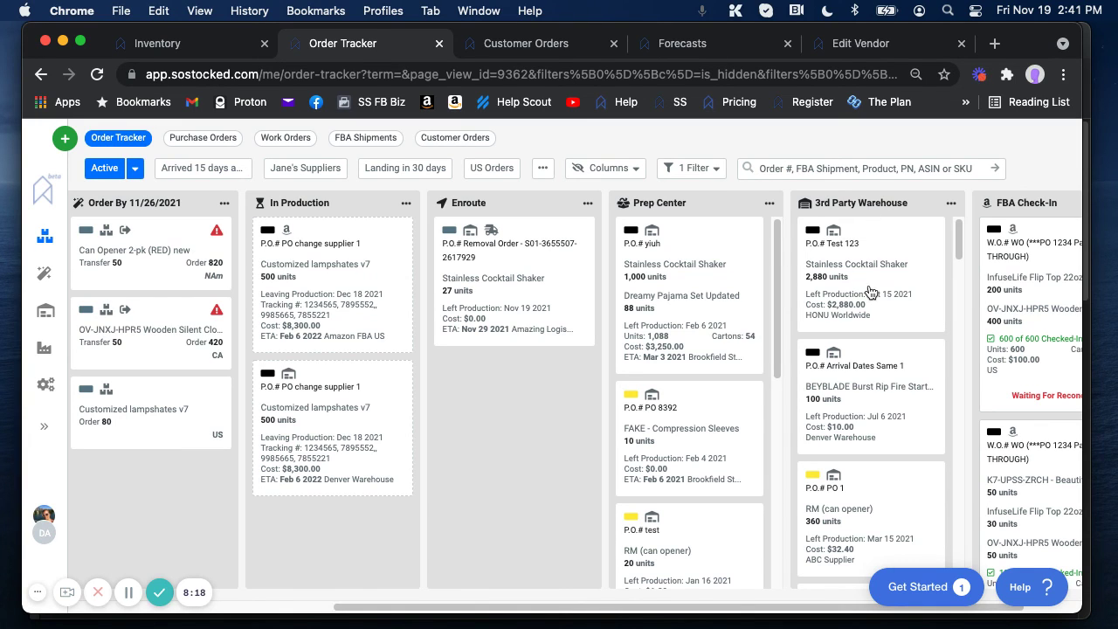
left_click_drag(514, 606, 244, 606)
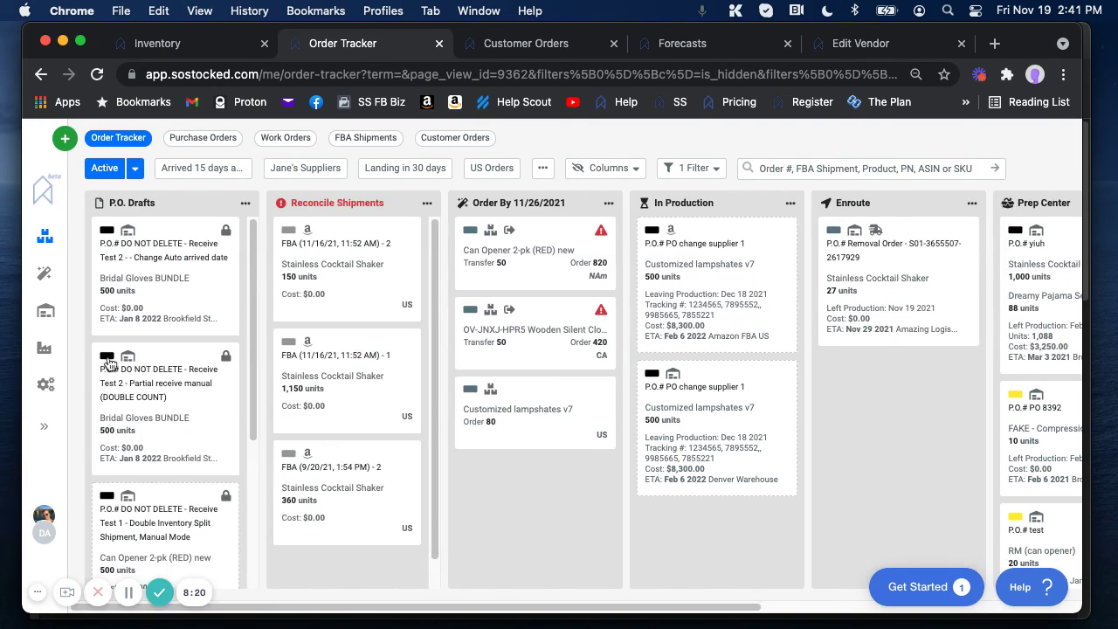
Step: Open the Stainless Cocktail Shaker's warehouse inventory, locate the Amazing Logistics quantity, and close the form without submitting
left_click(32, 316)
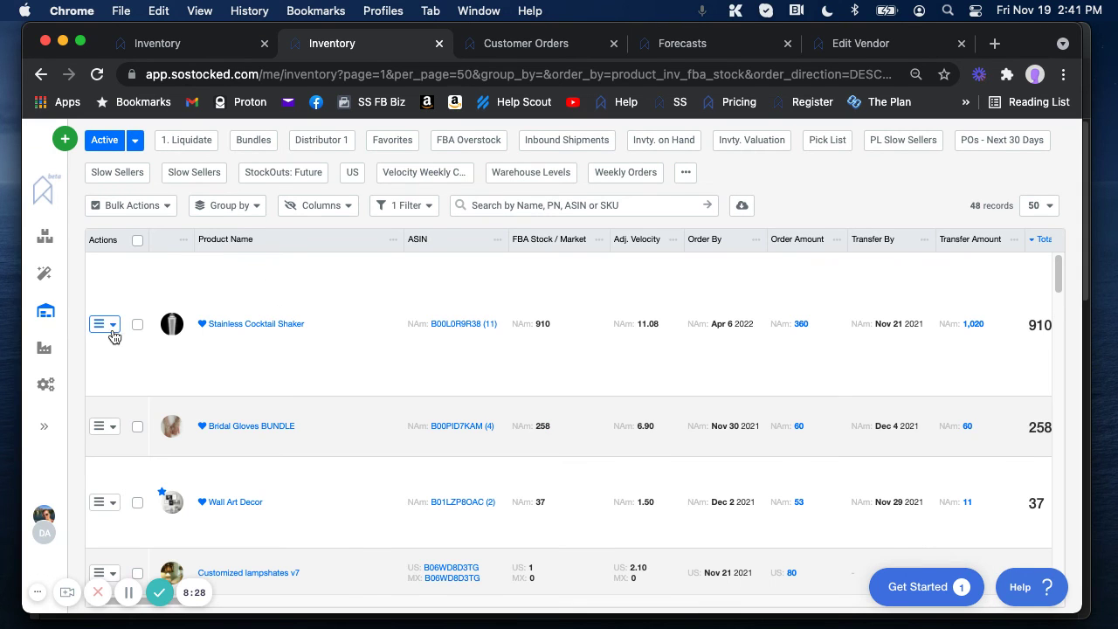
left_click(113, 327)
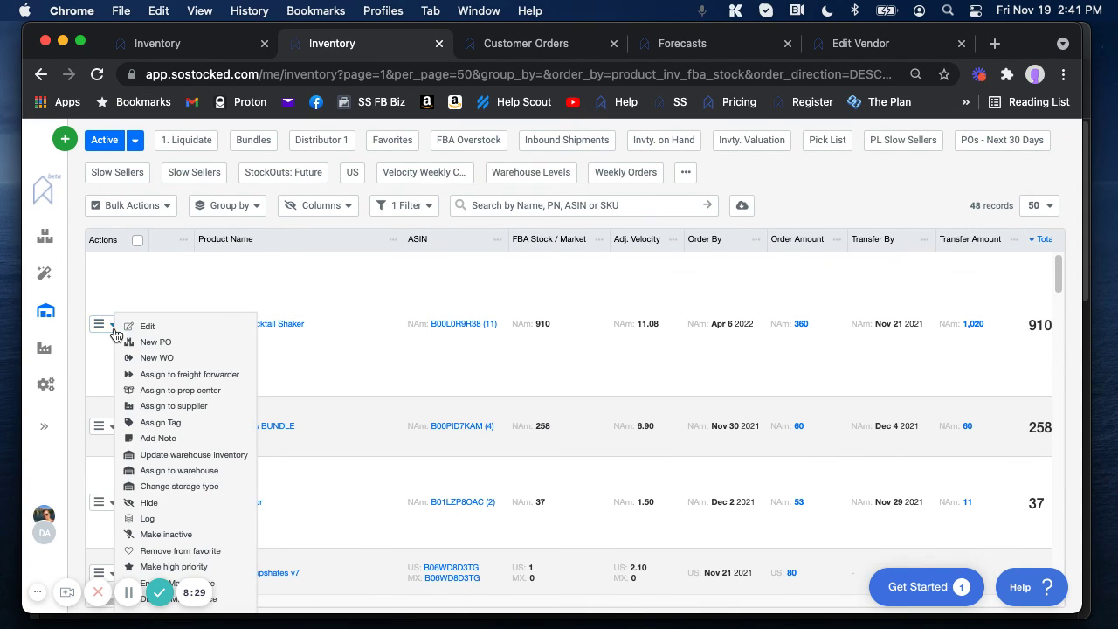
left_click(172, 461)
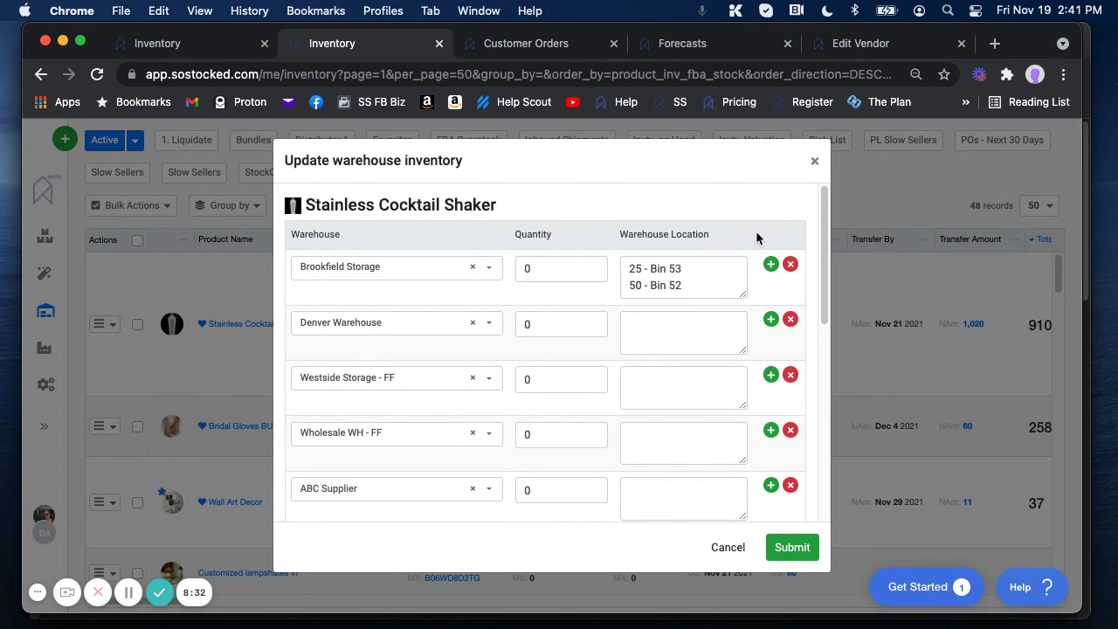
scroll(520, 341, "down", 5)
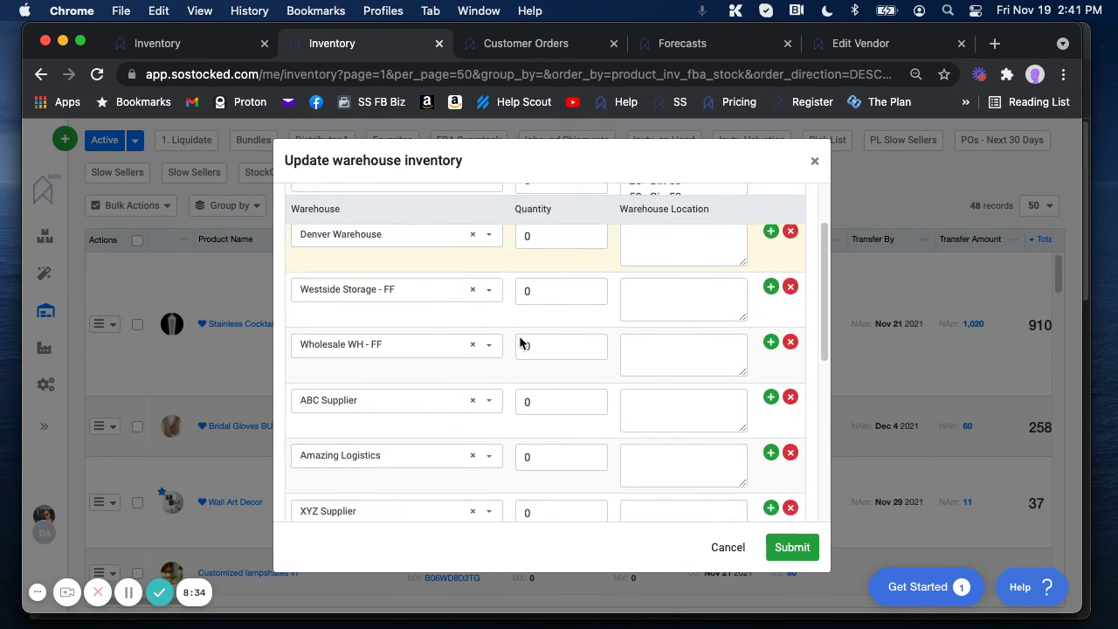
left_click(540, 366)
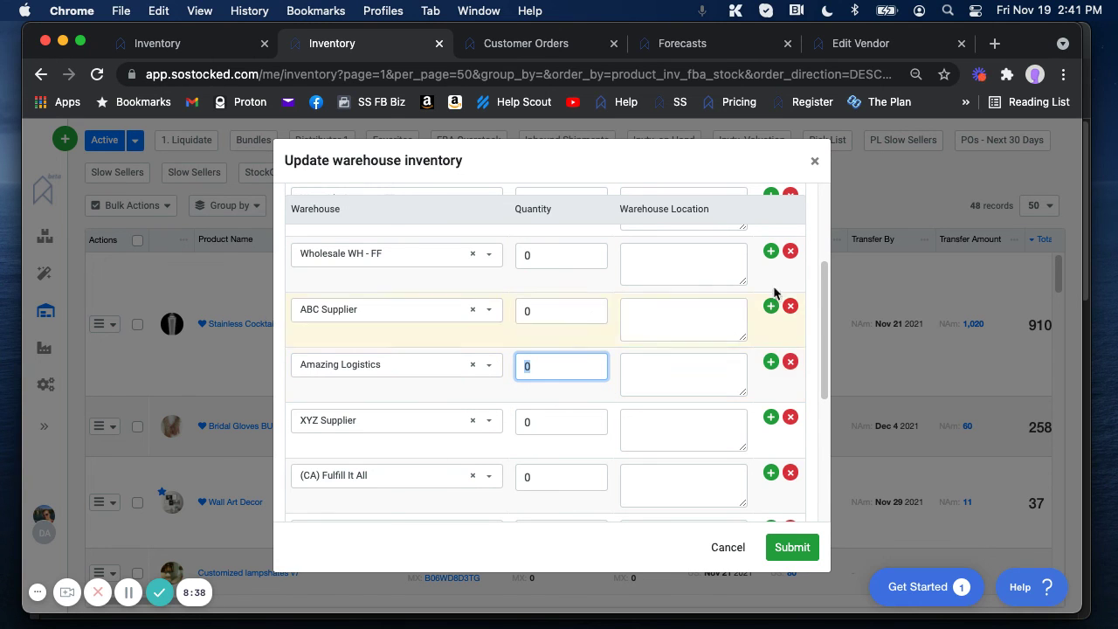
left_click(815, 162)
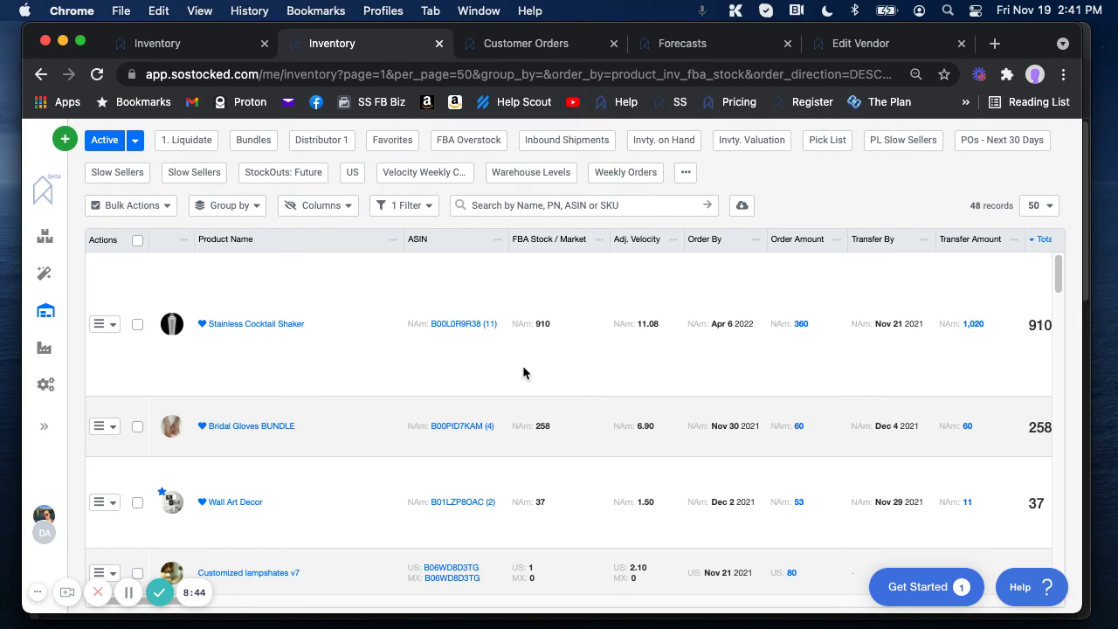
scroll(310, 371, "down", 3)
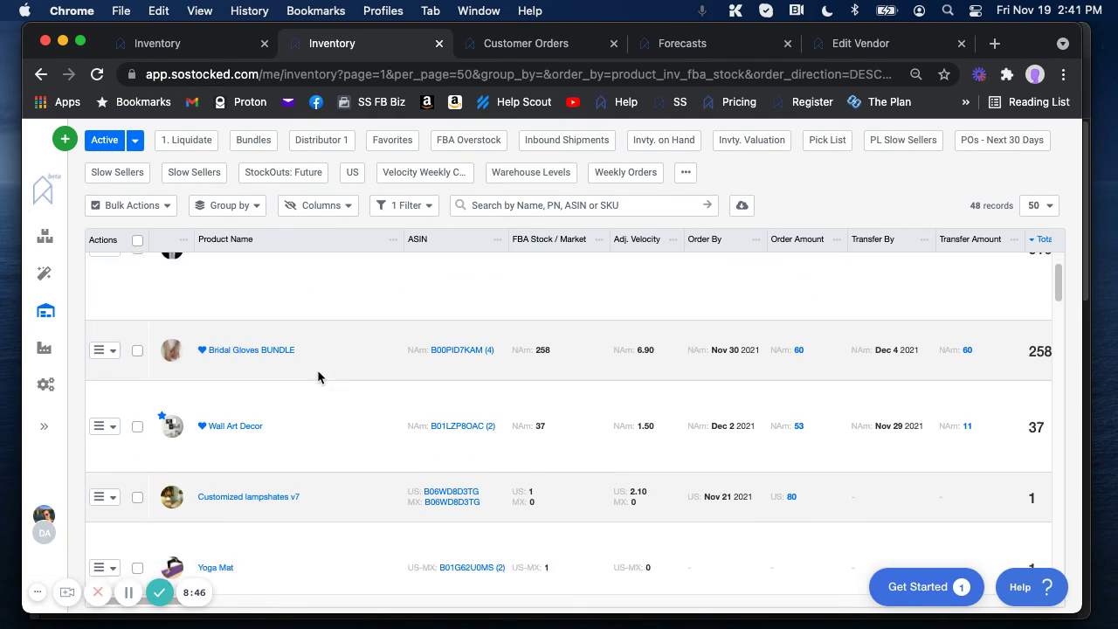